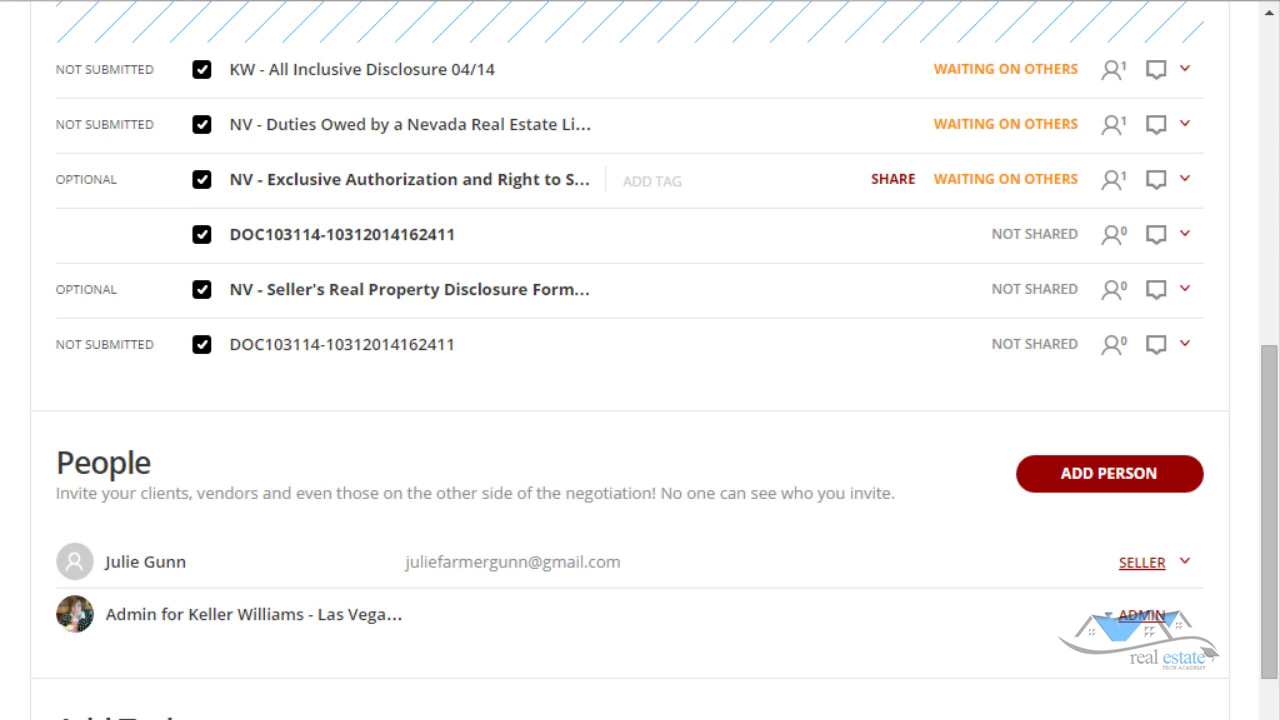
Step: Load the "Listing - Traditional - Rev 09/04/12" task list template into the loop
{"action": "scroll", "coordinate": [640, 360], "scroll_direction": "down", "scroll_amount": 3}
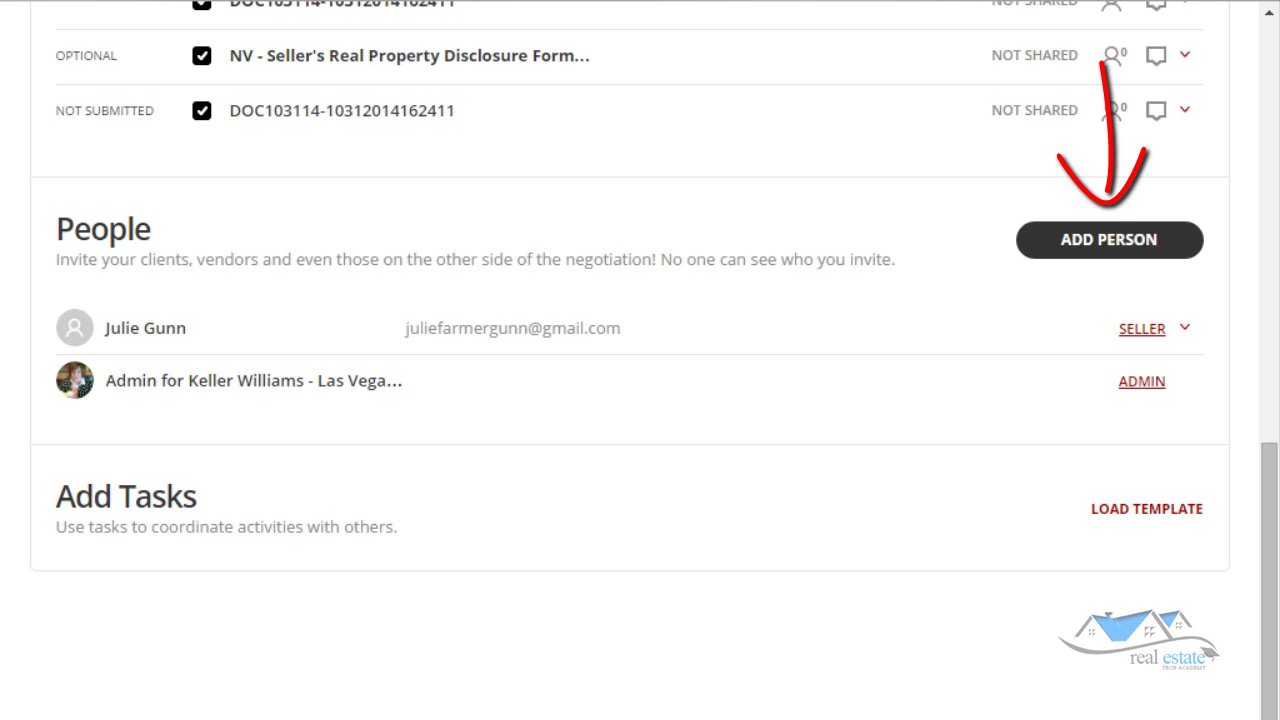
{"action": "scroll", "coordinate": [640, 360], "scroll_direction": "up", "scroll_amount": 4}
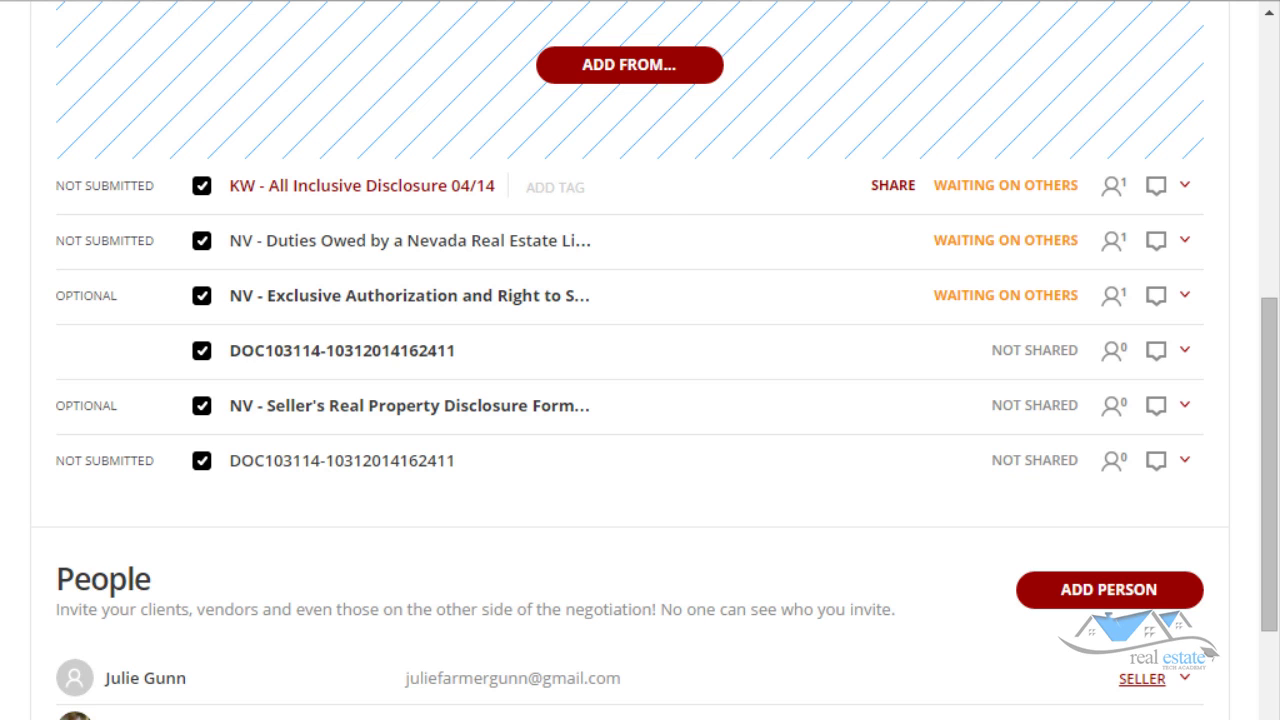
{"action": "scroll", "coordinate": [255, 300], "scroll_direction": "down", "scroll_amount": 4}
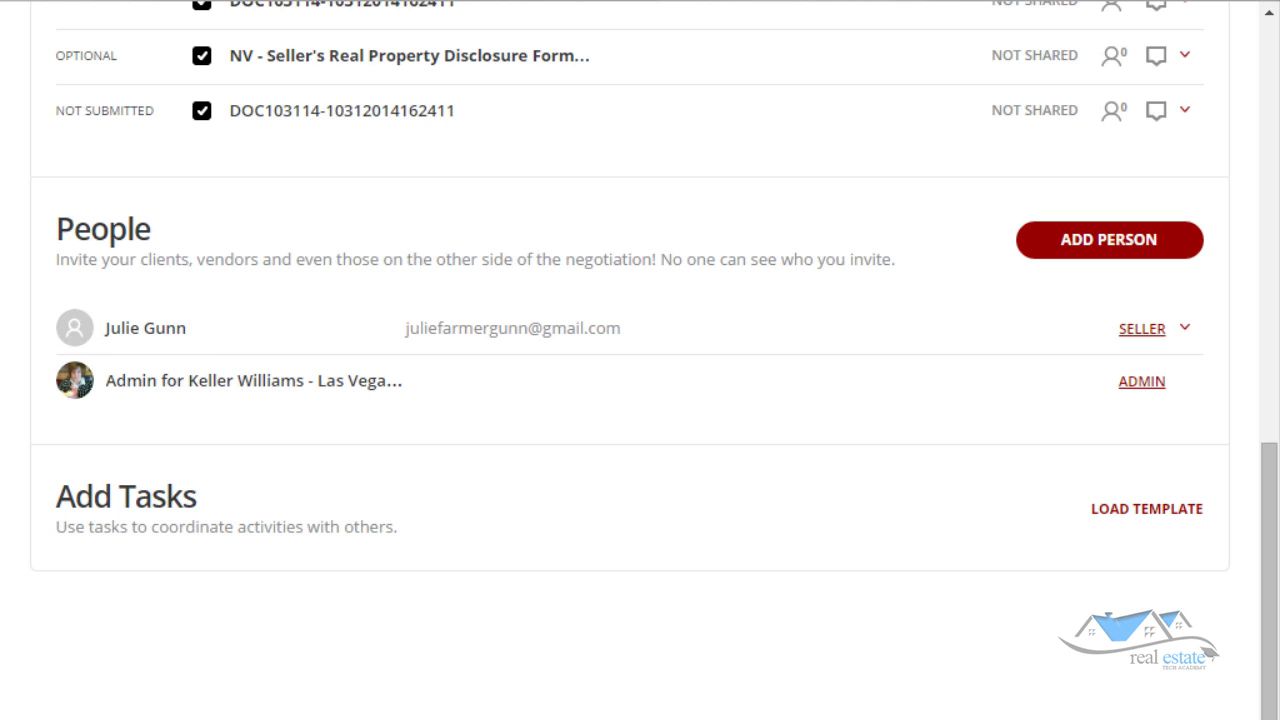
{"action": "scroll", "coordinate": [640, 360], "scroll_direction": "down", "scroll_amount": 1}
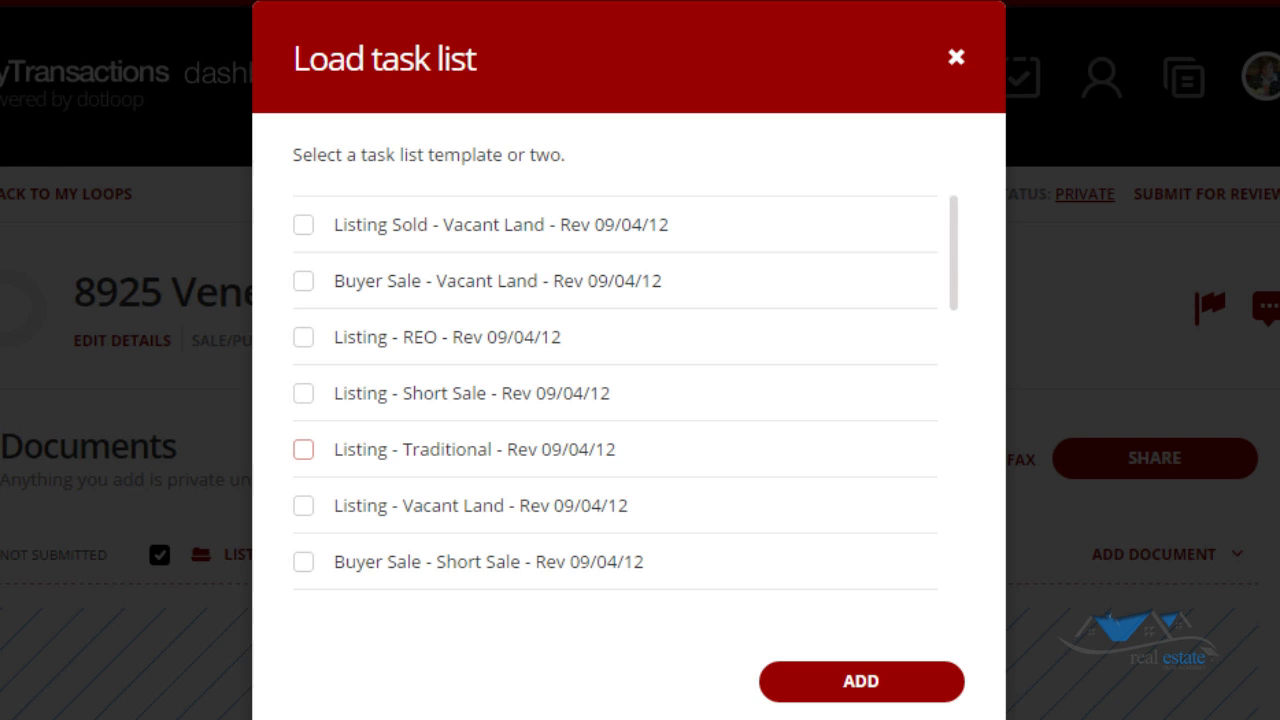
{"action": "left_click", "coordinate": [303, 449]}
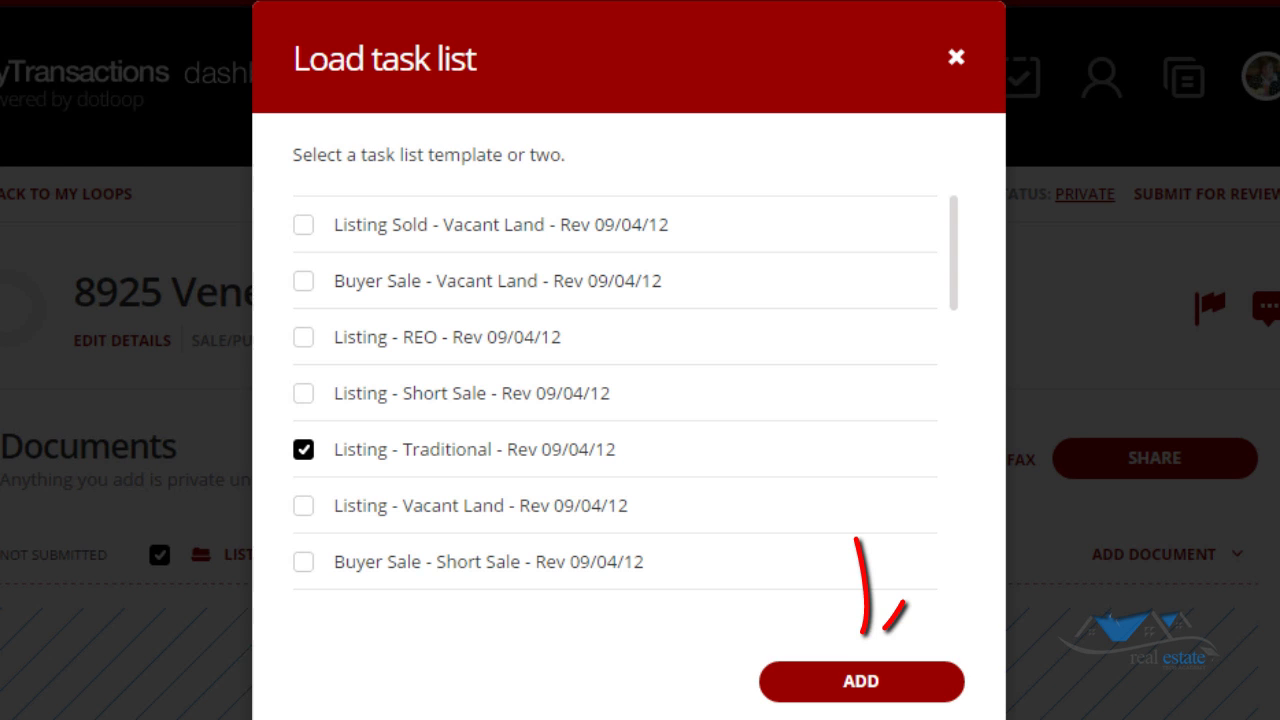
{"action": "key", "text": "Return"}
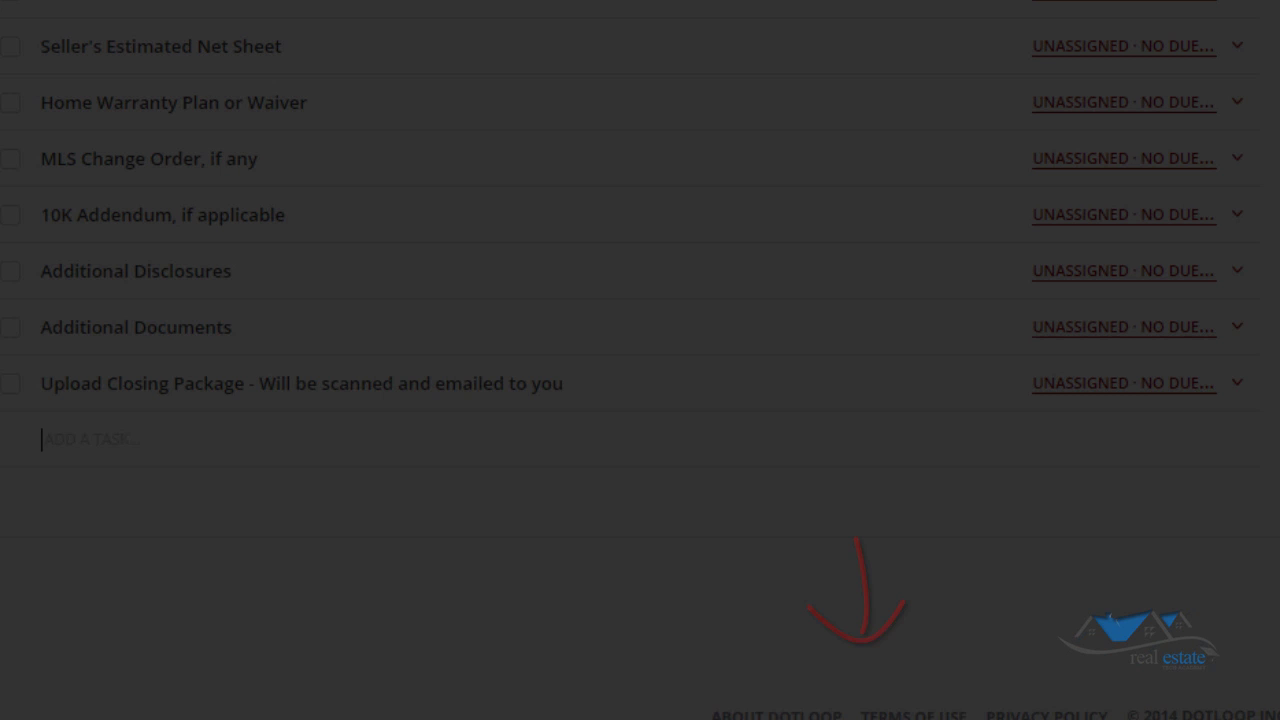
Step: Review the tasks in the loaded Listing - Traditional list and compare them with the loop's shared documents
{"action": "scroll", "coordinate": [640, 360], "scroll_direction": "up", "scroll_amount": 8}
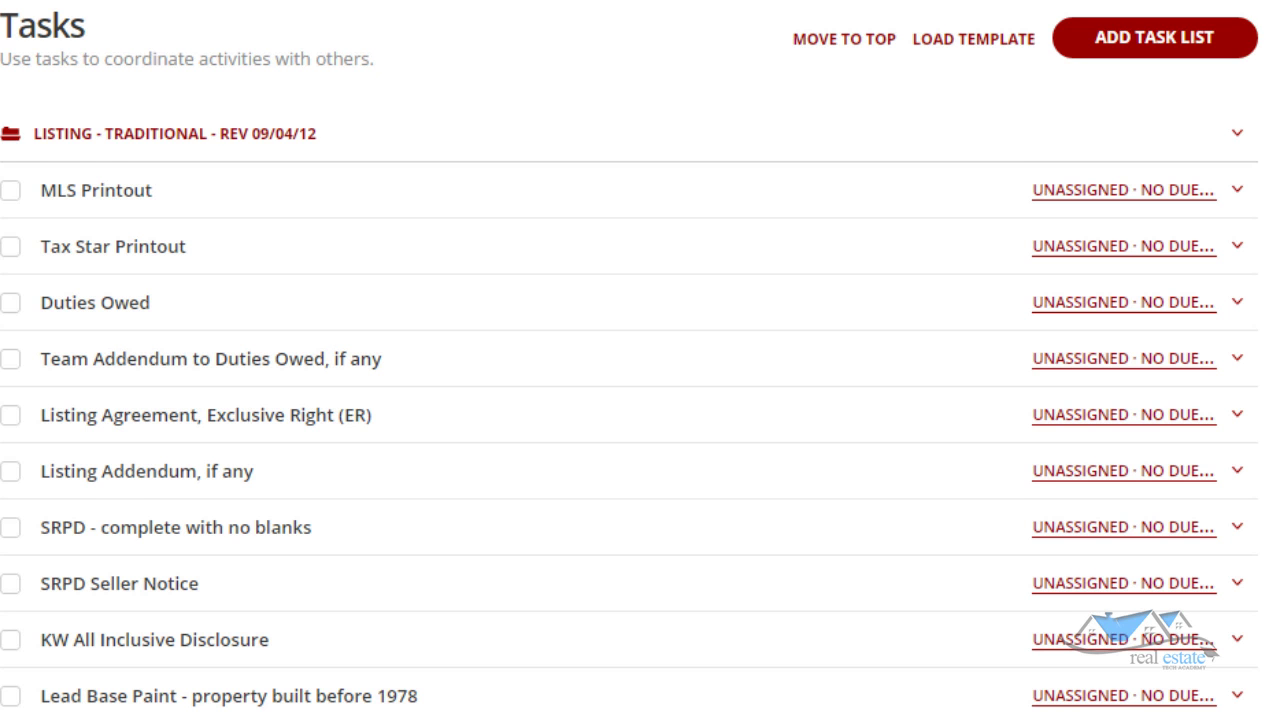
{"action": "scroll", "coordinate": [640, 360], "scroll_direction": "down", "scroll_amount": 1}
{"action": "scroll", "coordinate": [640, 360], "scroll_direction": "down", "scroll_amount": 8}
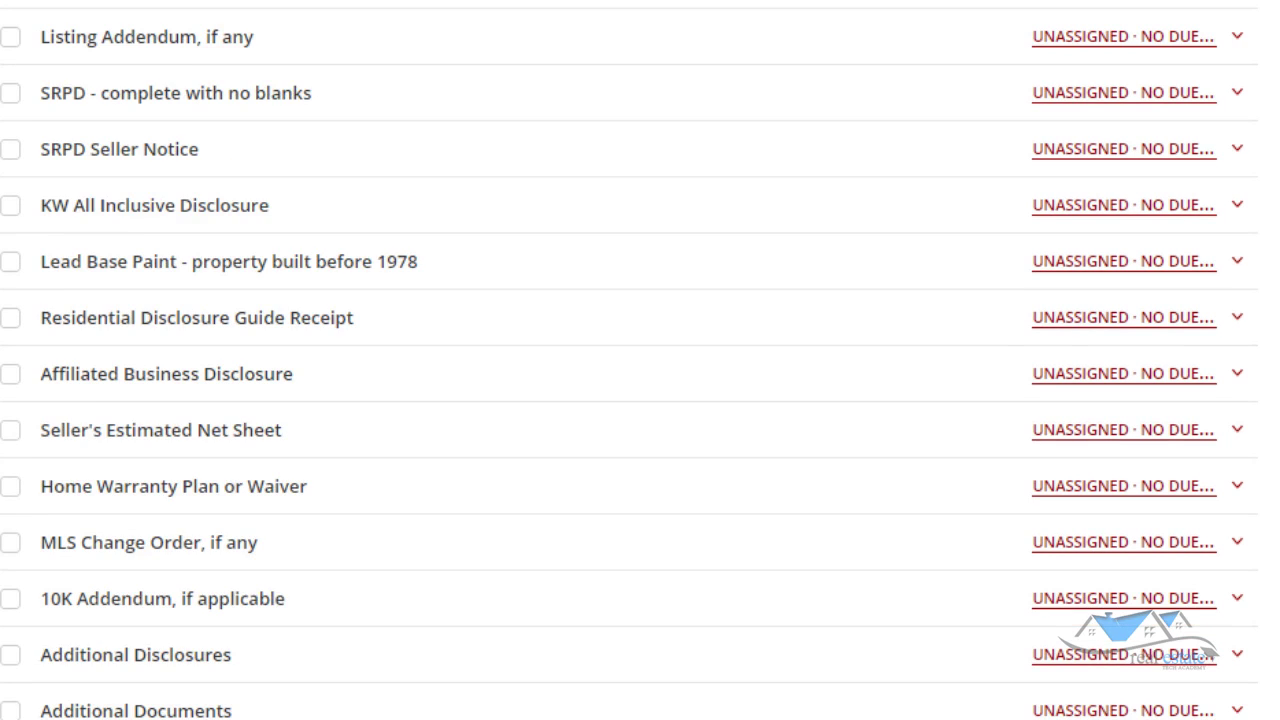
{"action": "scroll", "coordinate": [640, 360], "scroll_direction": "up", "scroll_amount": 10}
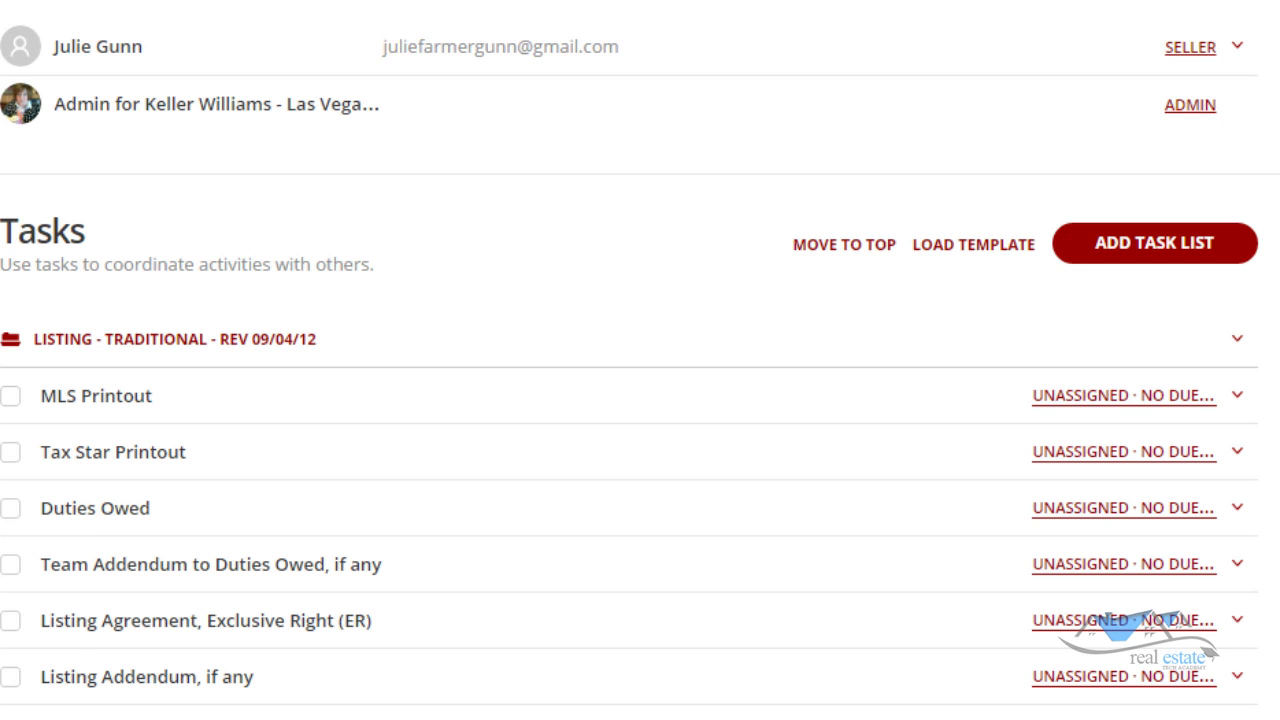
{"action": "scroll", "coordinate": [640, 360], "scroll_direction": "down", "scroll_amount": 3}
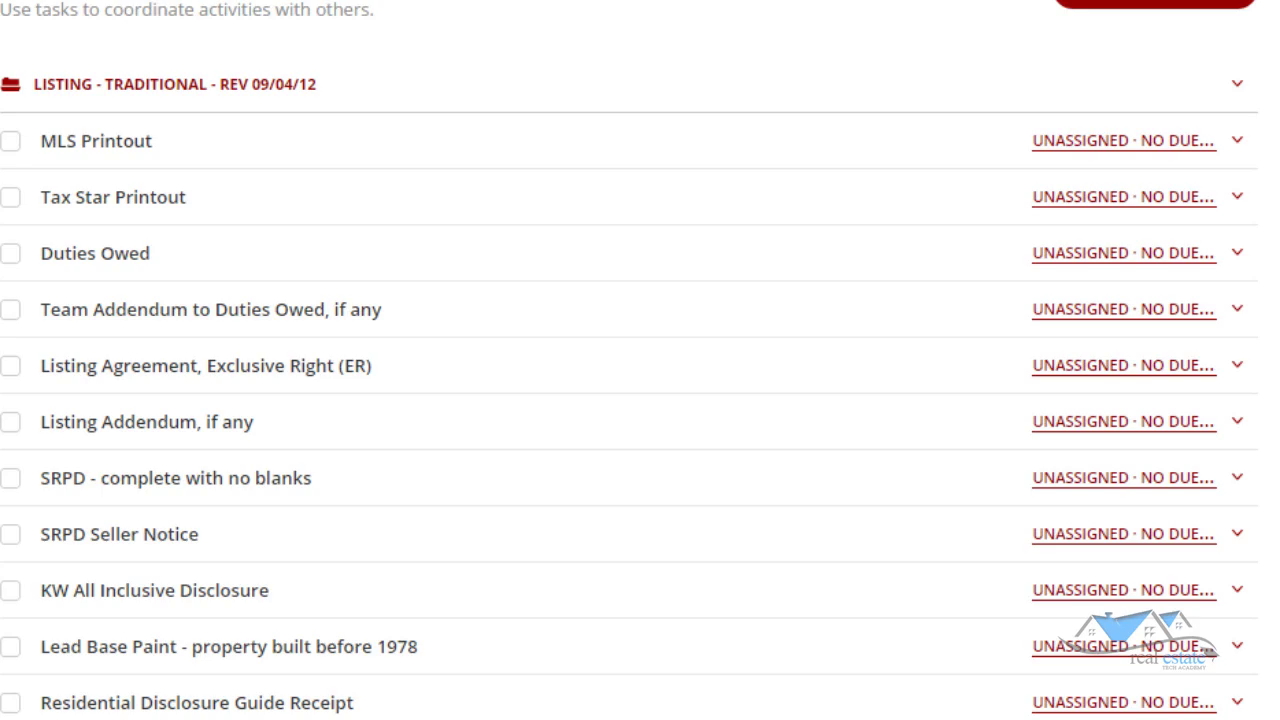
{"action": "scroll", "coordinate": [640, 360], "scroll_direction": "up", "scroll_amount": 12}
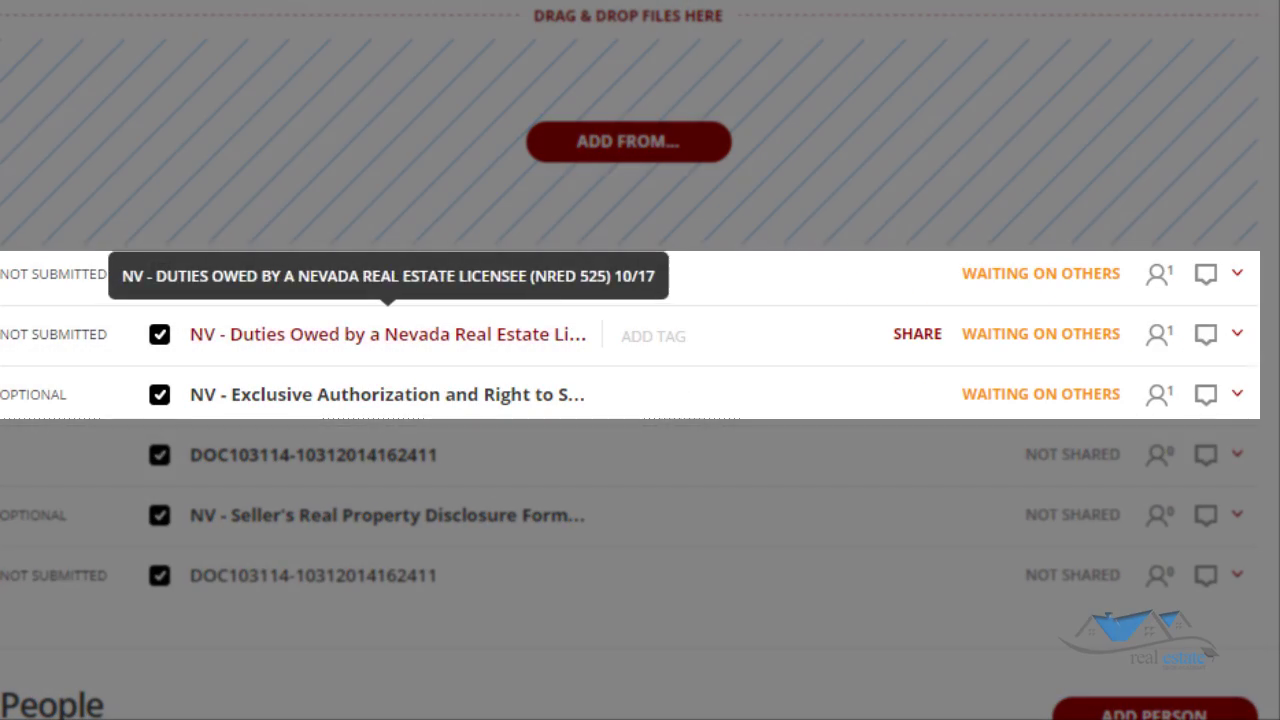
{"action": "scroll", "coordinate": [640, 360], "scroll_direction": "down", "scroll_amount": 9}
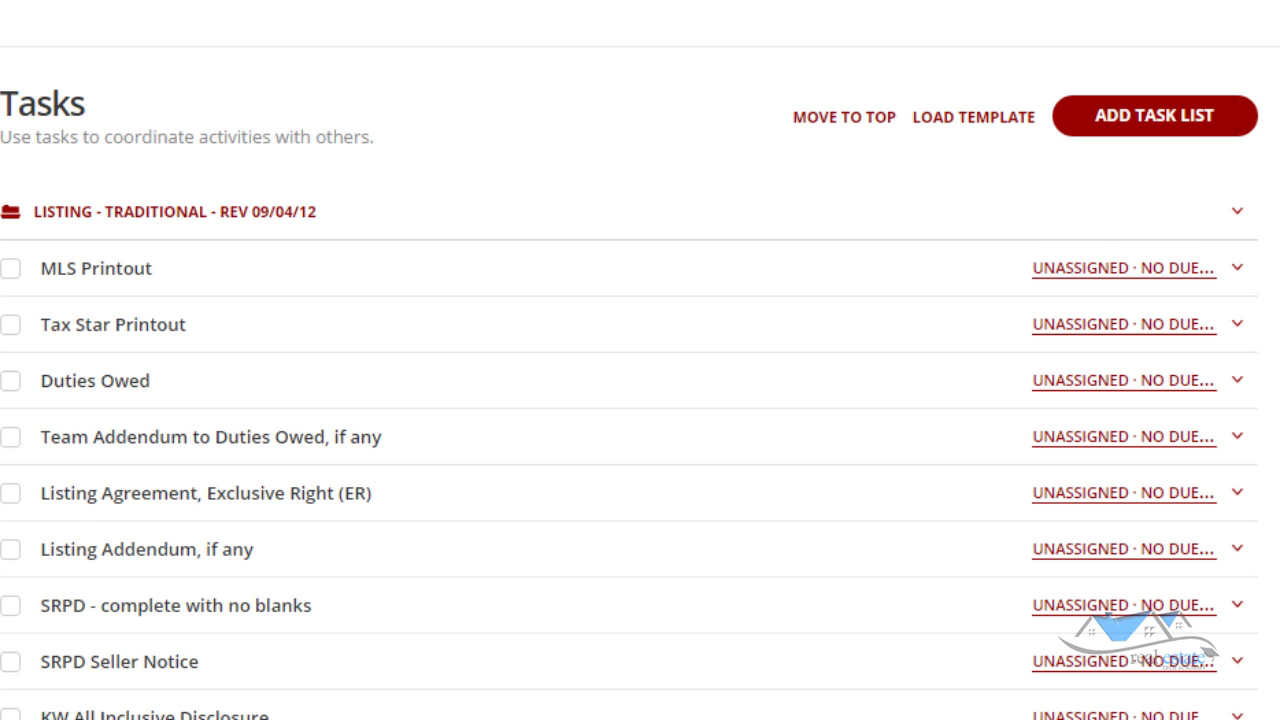
Step: Mark the tasks Duties Owed, Listing Agreement, Exclusive Right (ER), SRPD - complete with no blanks, and KW All Inclusive Disclosure as completed
{"action": "scroll", "coordinate": [640, 360], "scroll_direction": "down", "scroll_amount": 3}
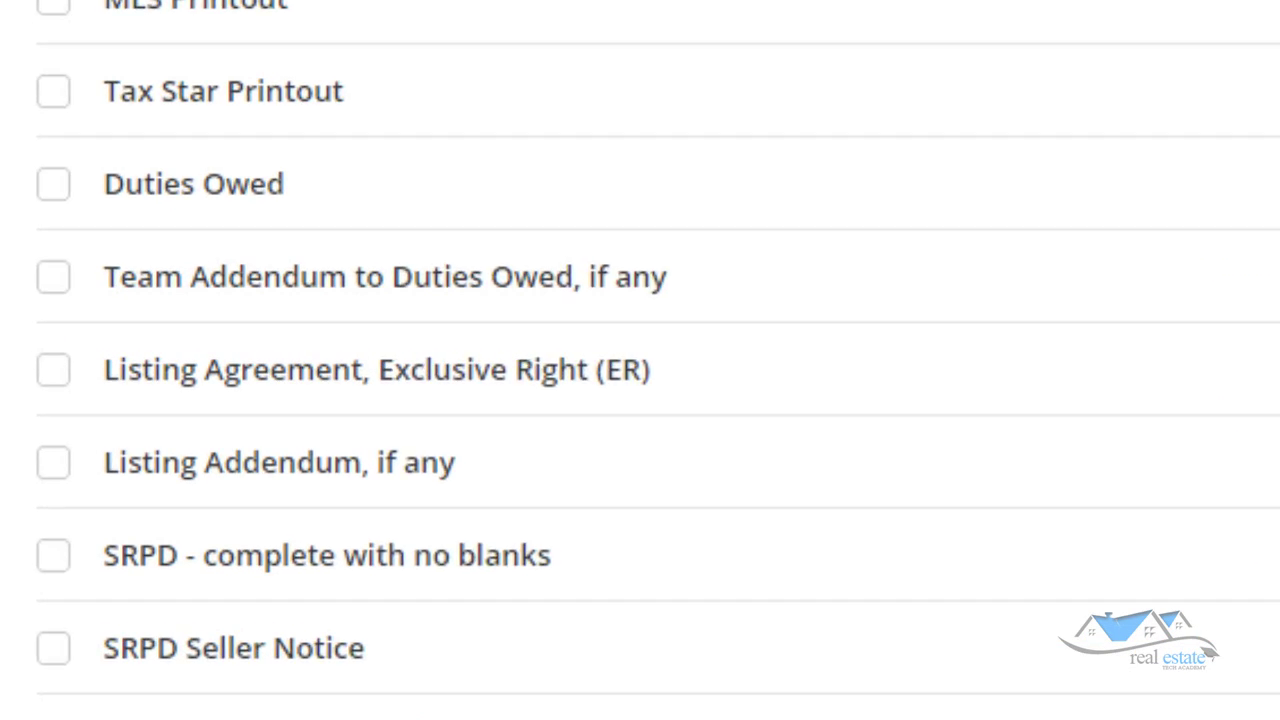
{"action": "left_click", "coordinate": [103, 105]}
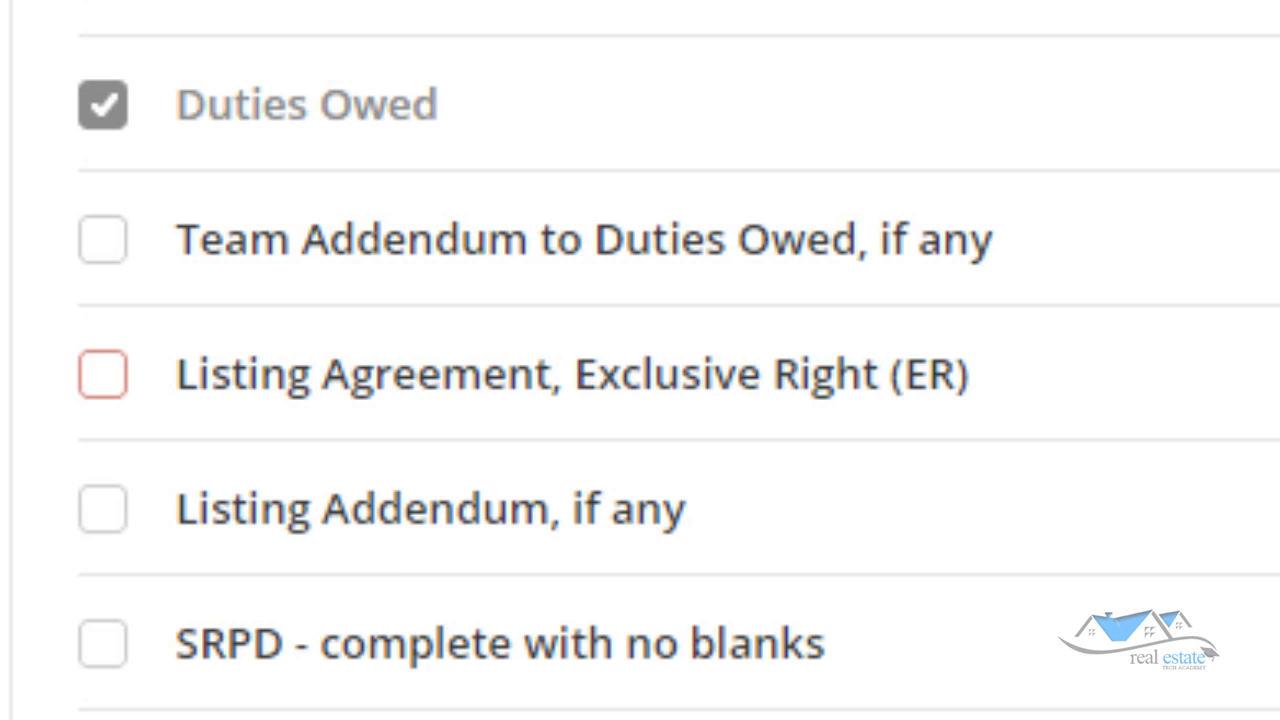
{"action": "left_click", "coordinate": [103, 374]}
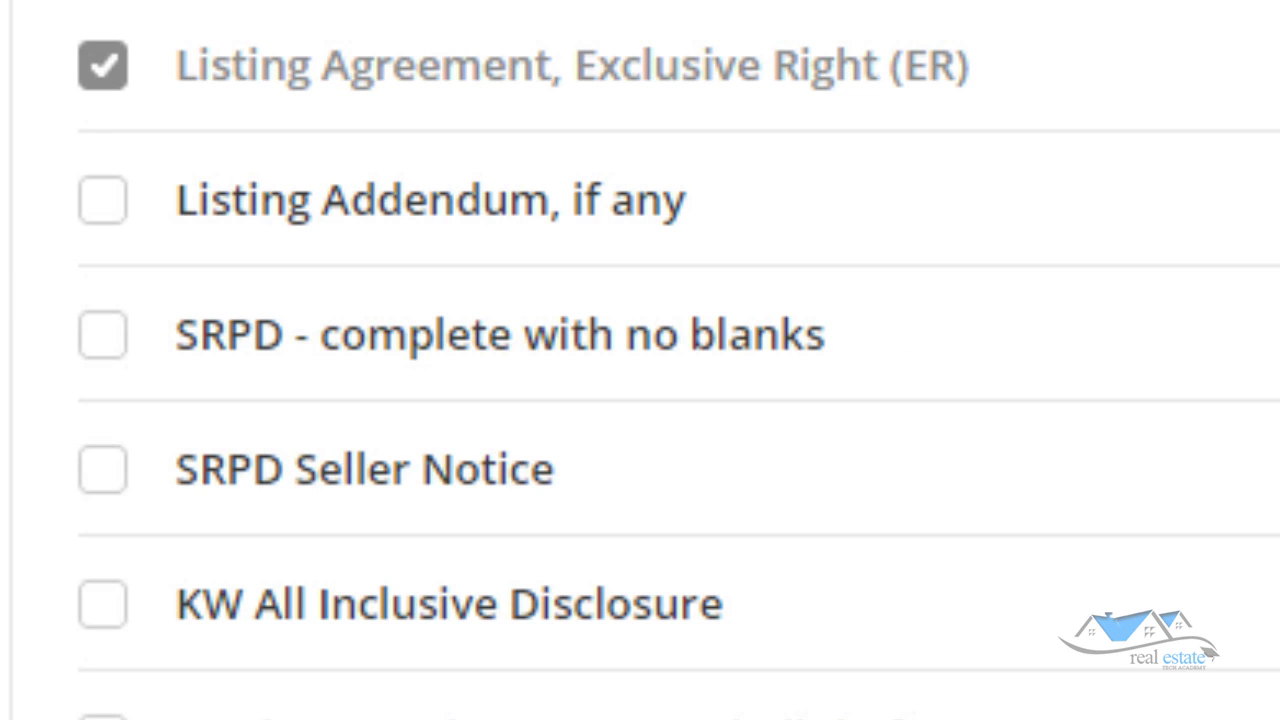
{"action": "left_click", "coordinate": [103, 334]}
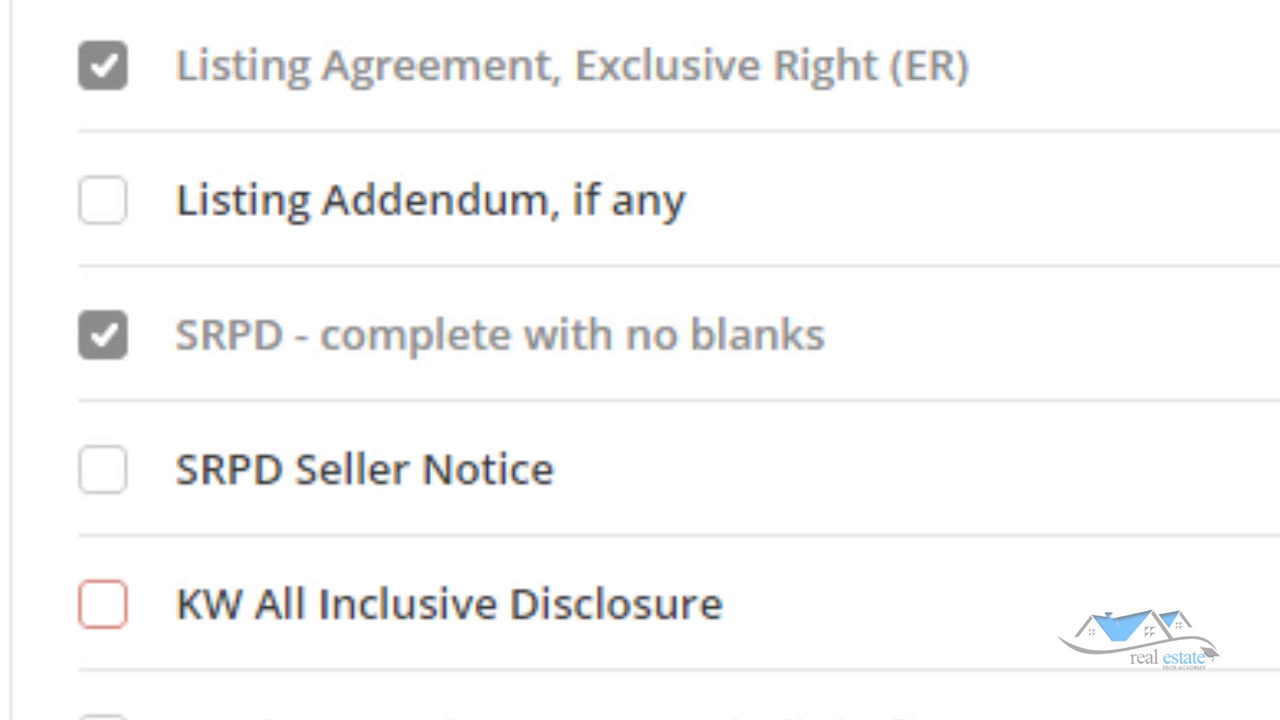
{"action": "left_click", "coordinate": [103, 604]}
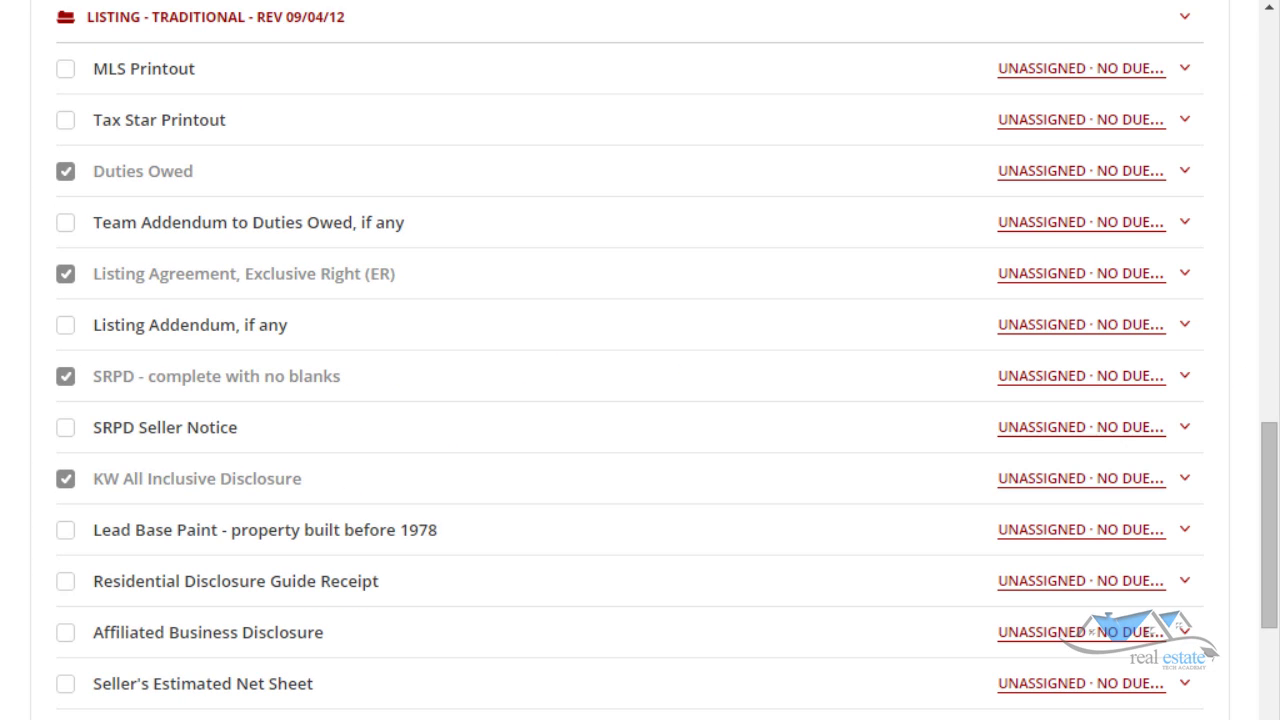
Step: Delete the task "Lead Base Paint - property built before 1978" from the Listing - Traditional list
{"action": "scroll", "coordinate": [640, 400], "scroll_direction": "up", "scroll_amount": 1}
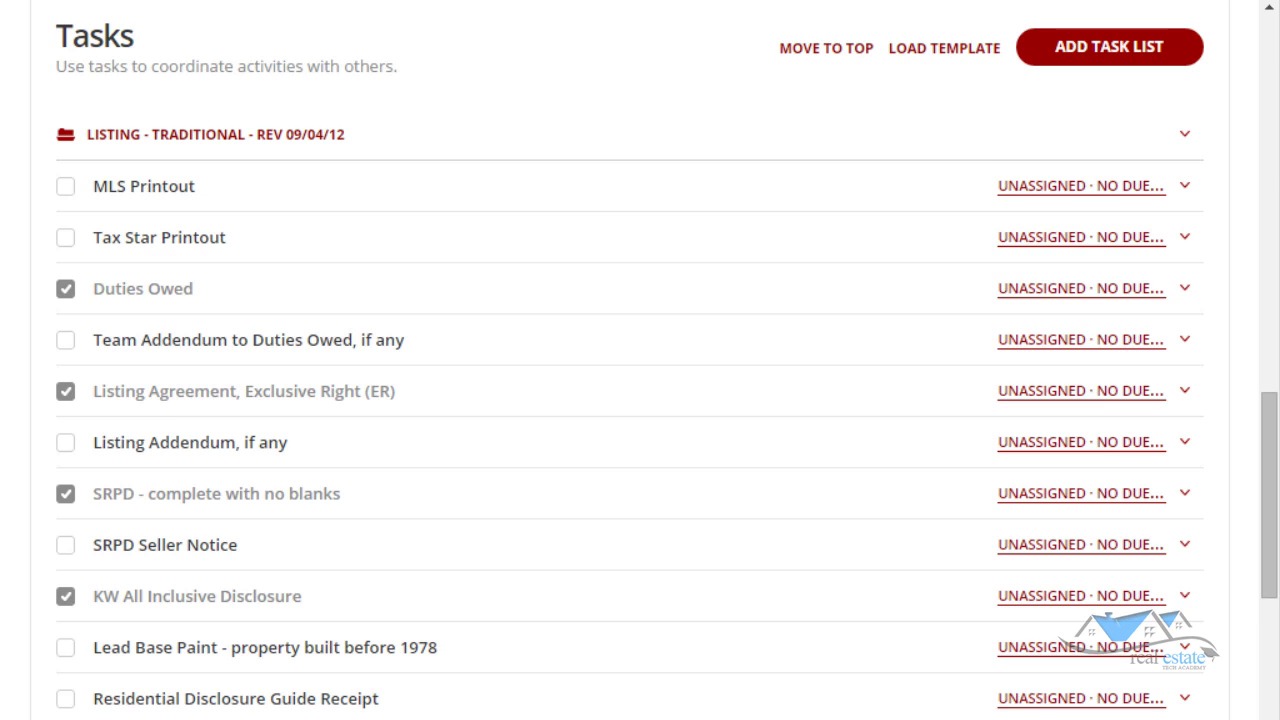
{"action": "scroll", "coordinate": [640, 400], "scroll_direction": "down", "scroll_amount": 2}
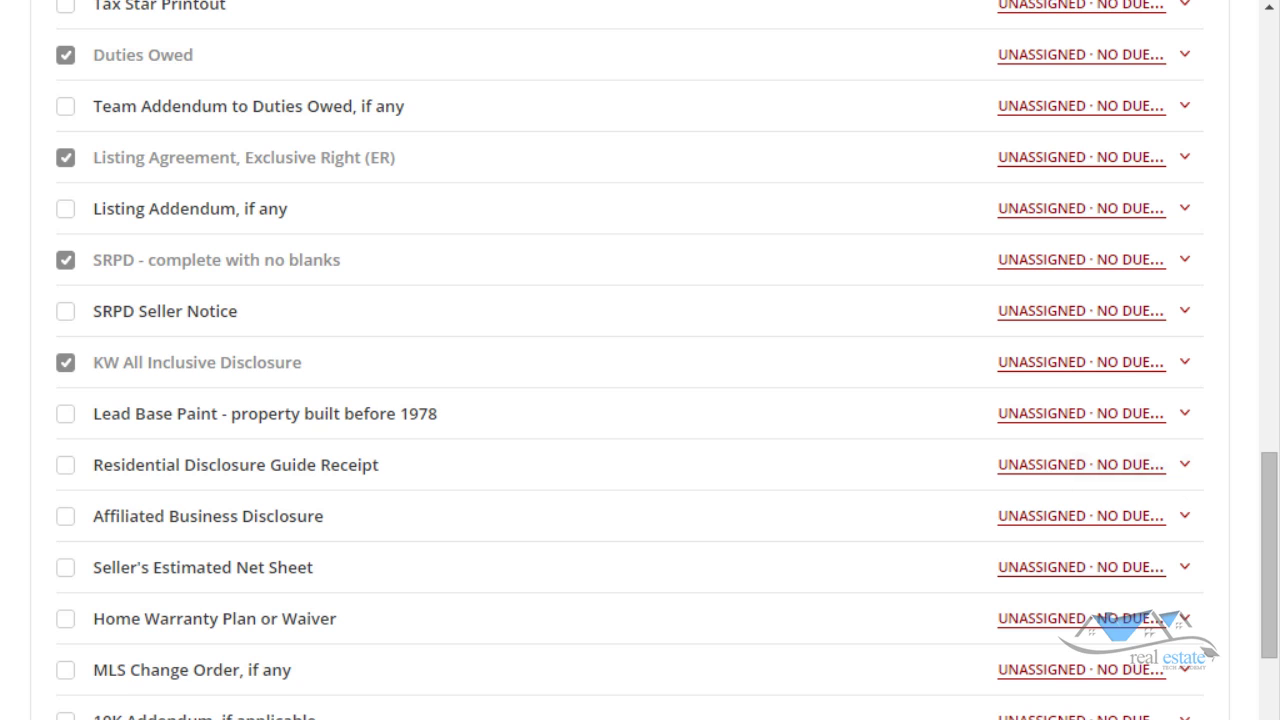
{"action": "scroll", "coordinate": [640, 400], "scroll_direction": "up", "scroll_amount": 2}
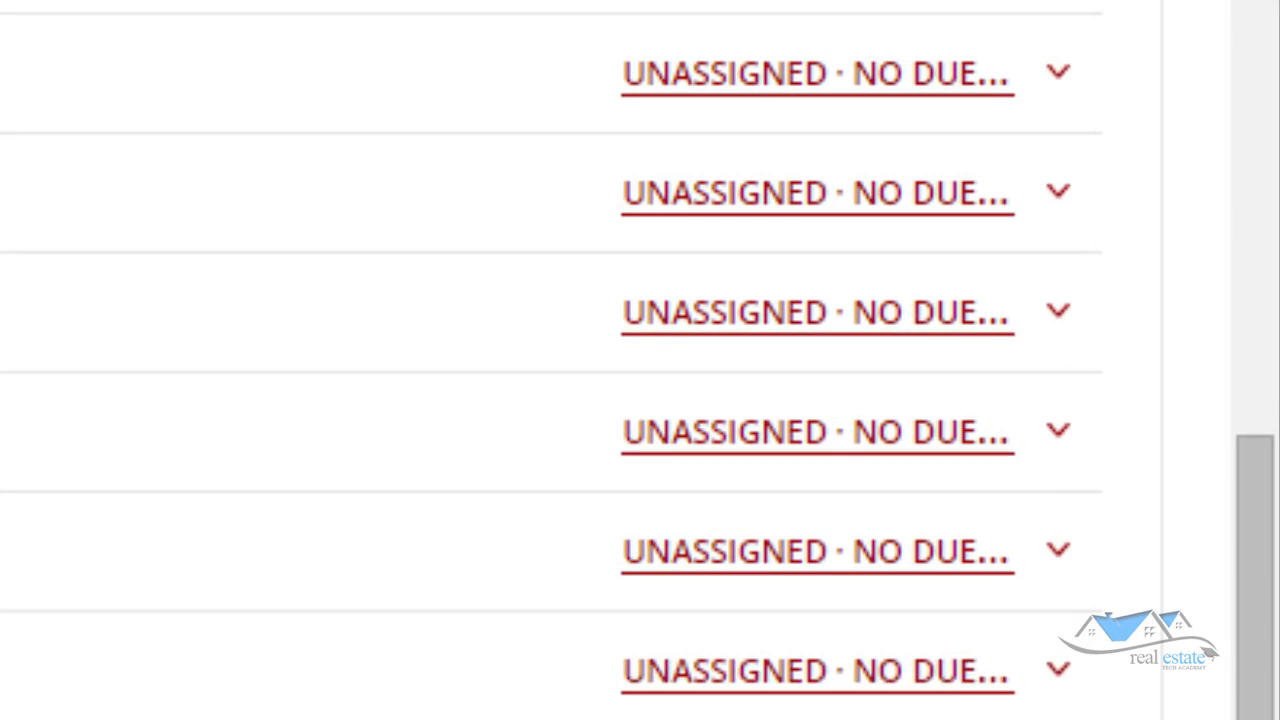
{"action": "scroll", "coordinate": [880, 300], "scroll_direction": "down", "scroll_amount": 2}
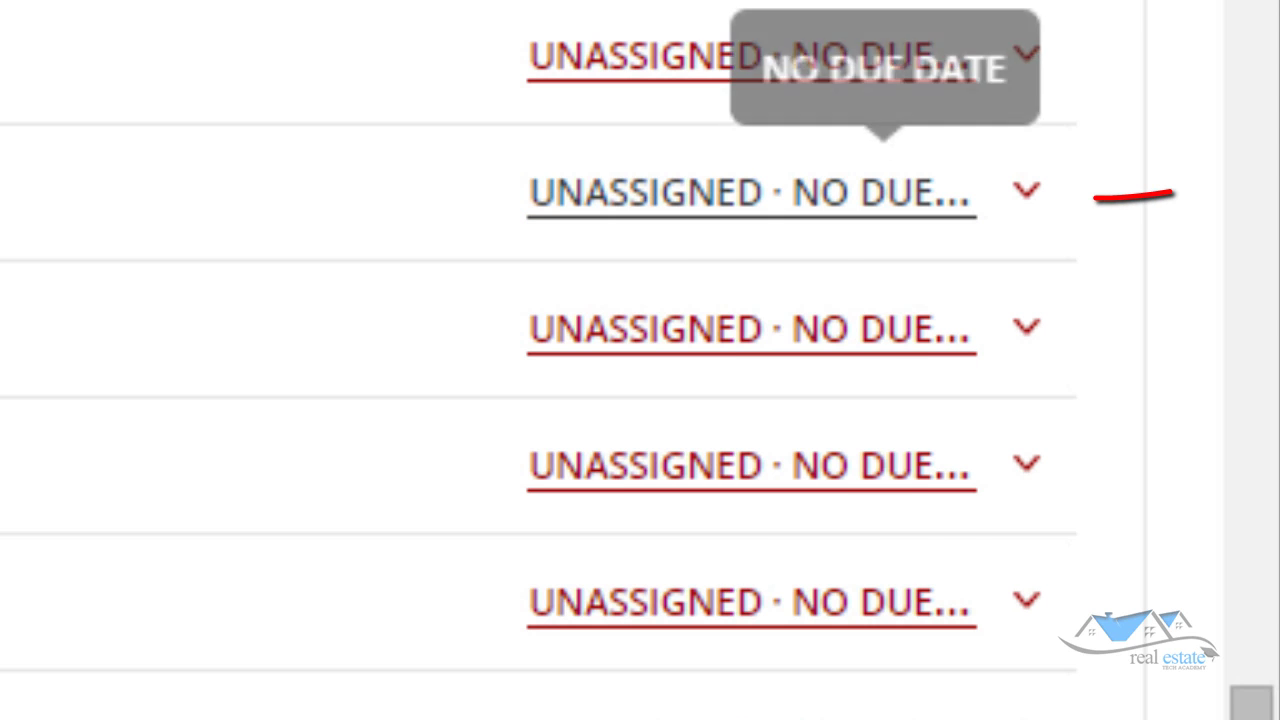
{"action": "left_click", "coordinate": [880, 192]}
{"action": "left_click", "coordinate": [1027, 190]}
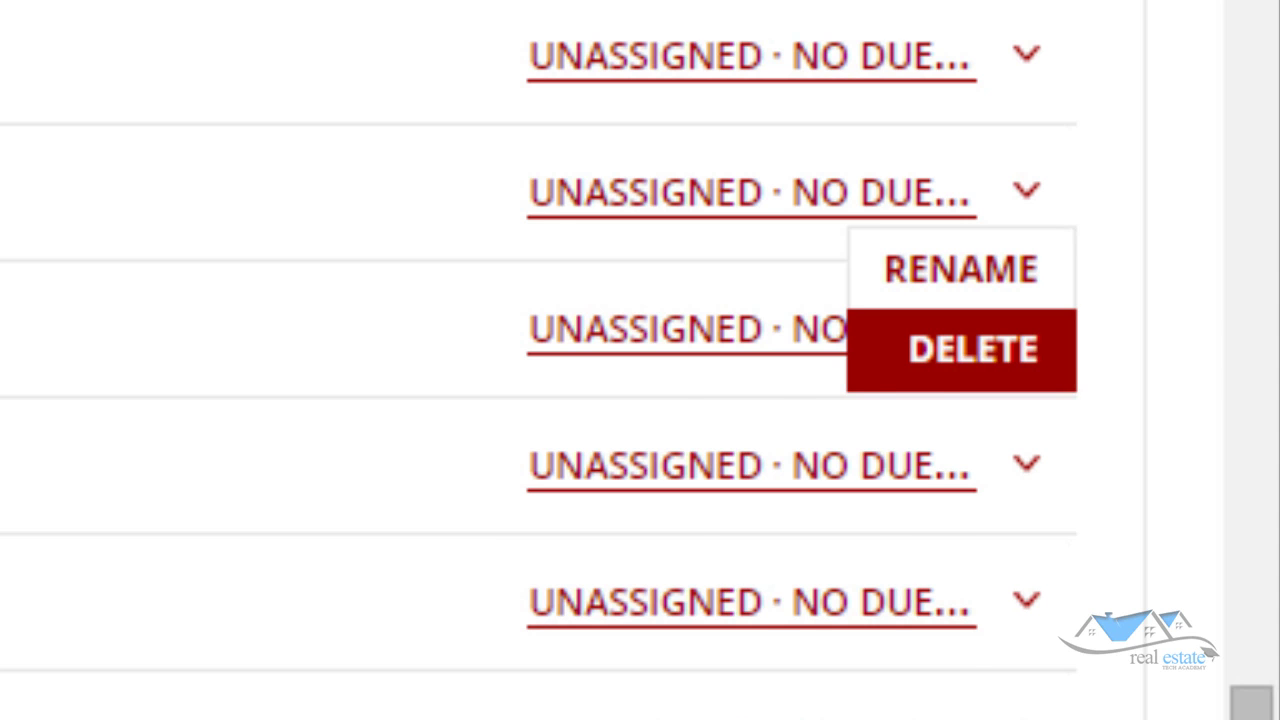
{"action": "left_click", "coordinate": [960, 348]}
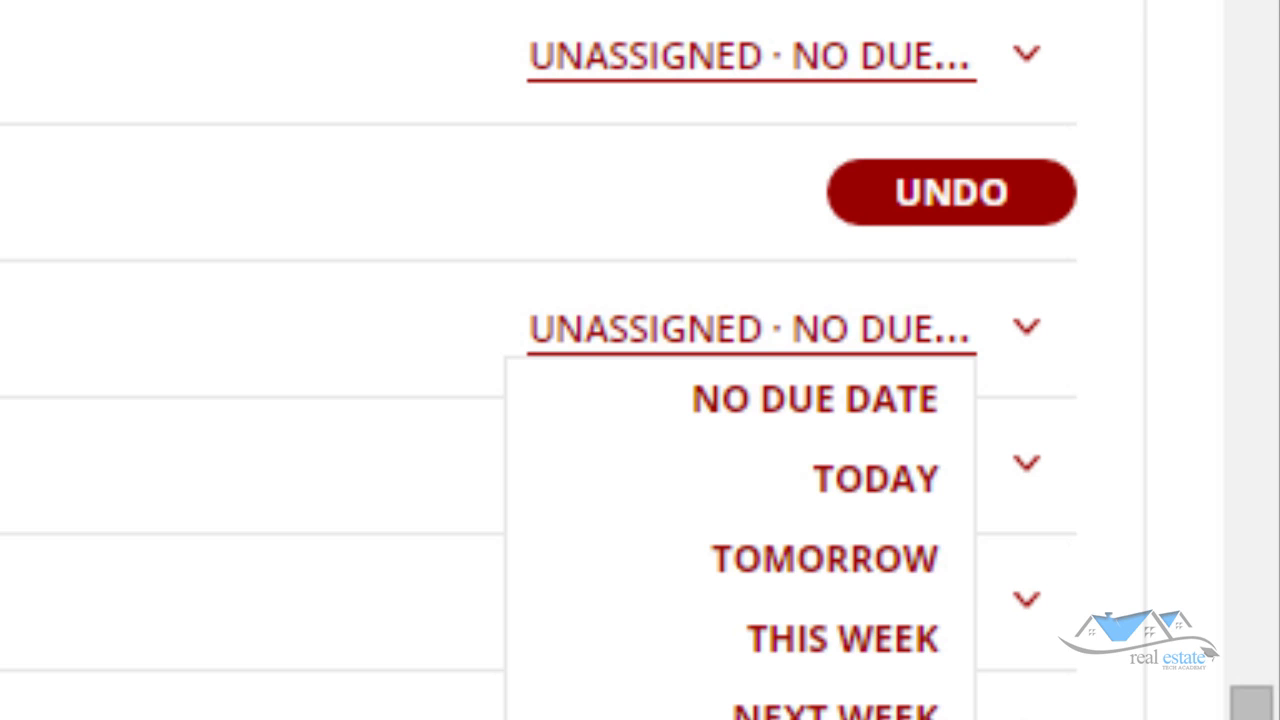
Step: Rename the KW All Inclusive Disclosure task to "Multiple Disclosure form KW All Inclusive Disclosure"
{"action": "left_click", "coordinate": [1027, 54]}
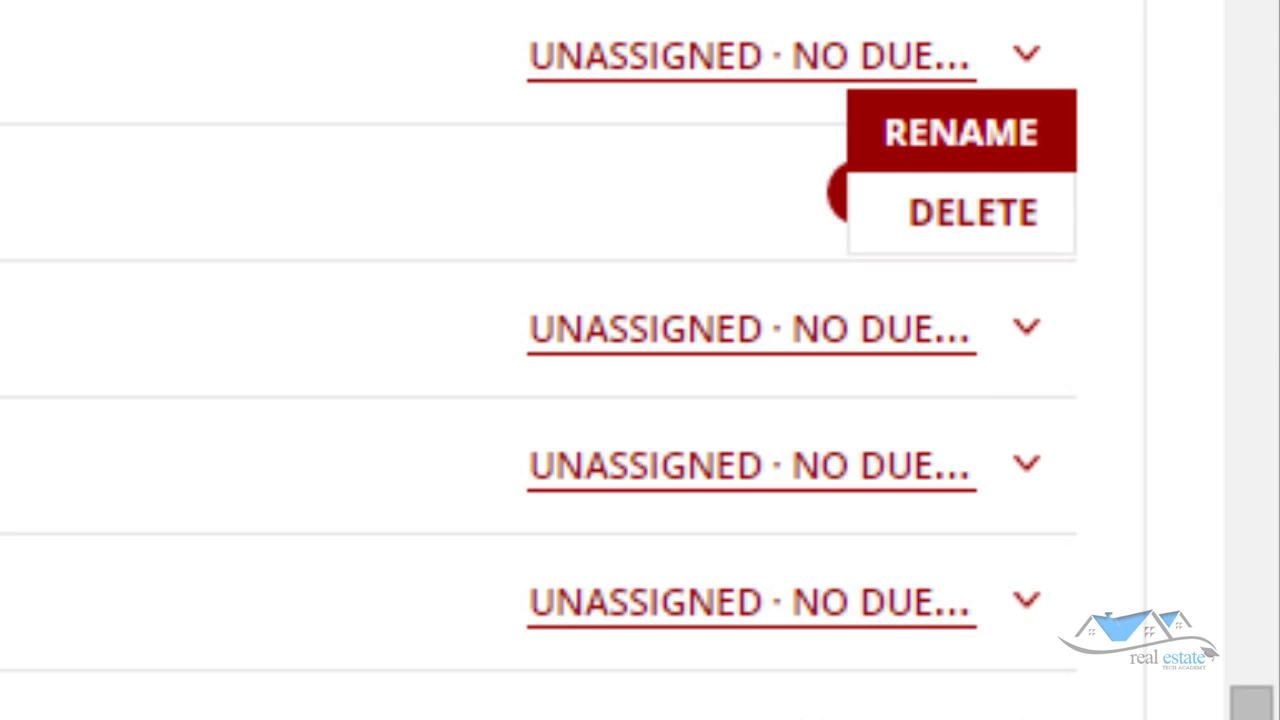
{"action": "key", "text": "Escape"}
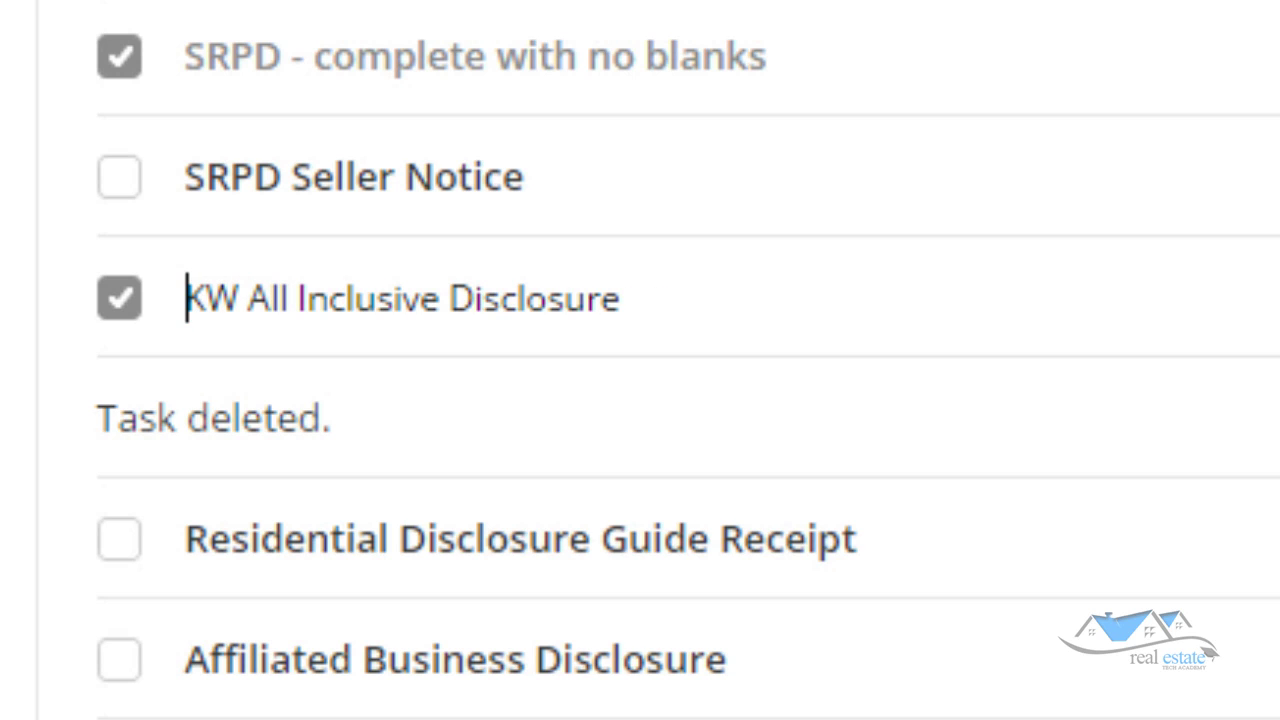
{"action": "type", "text": "Multiple "}
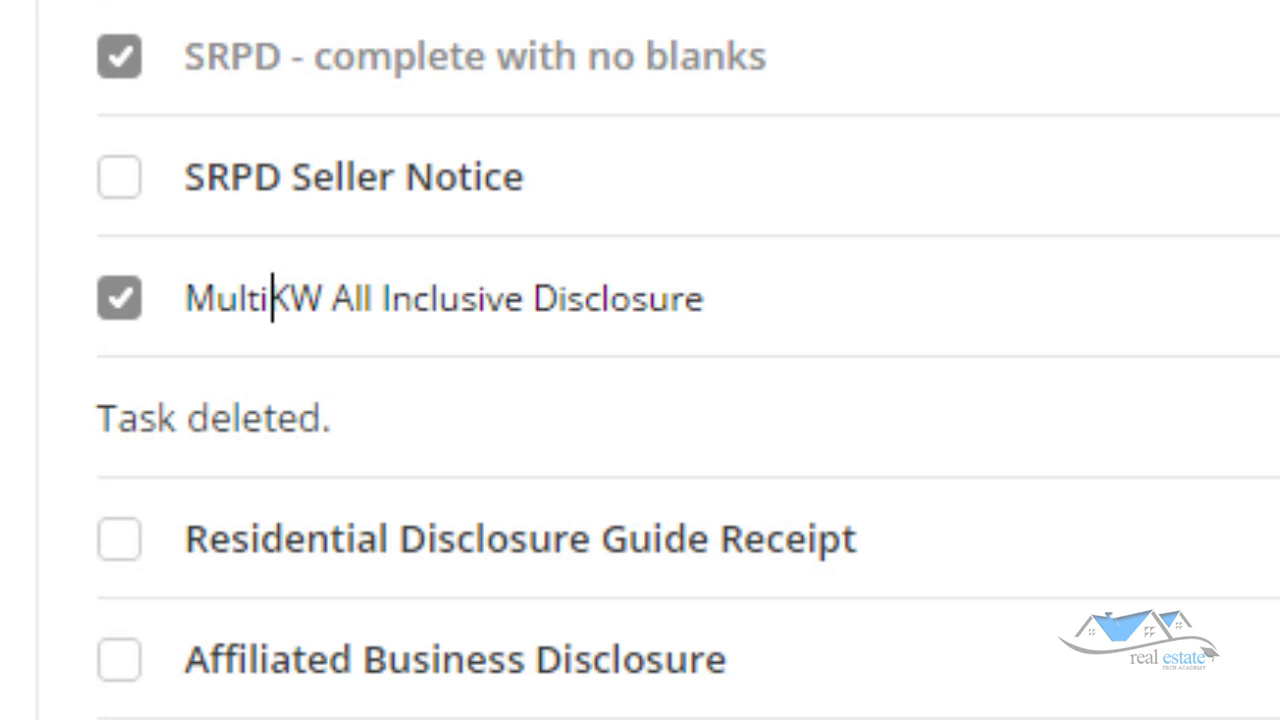
{"action": "type", "text": "Disclosure"}
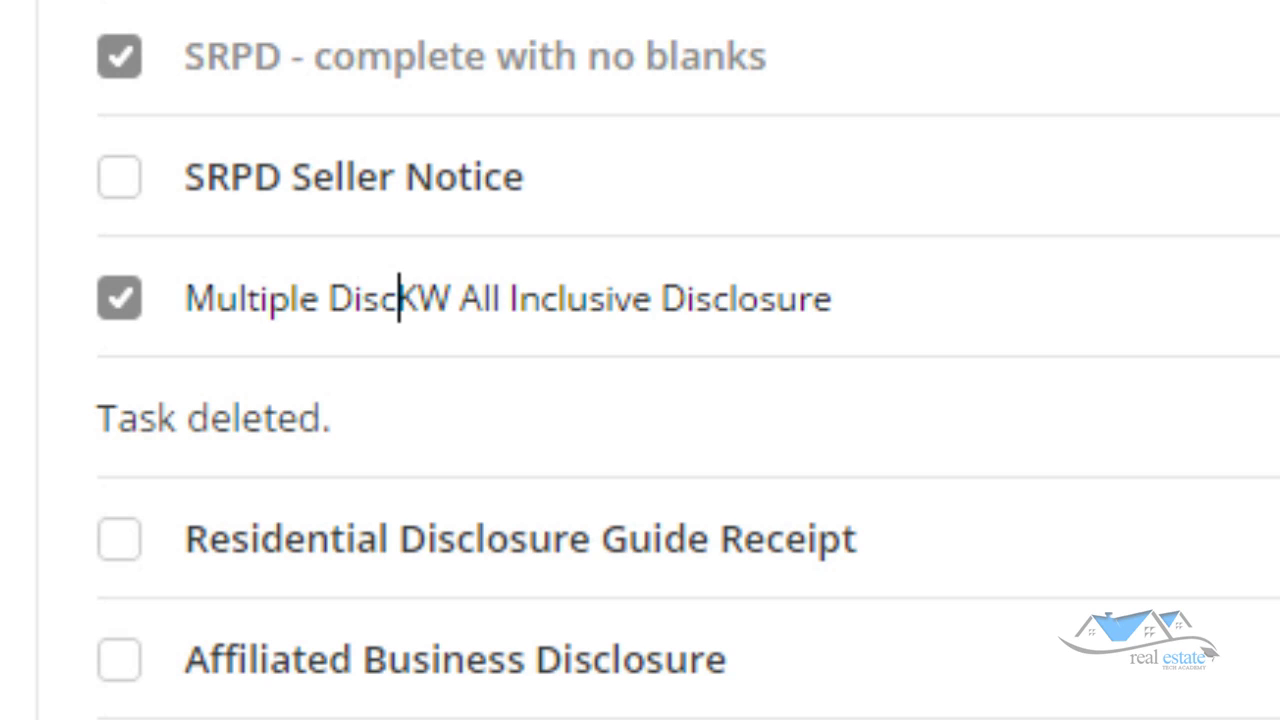
{"action": "type", "text": " form"}
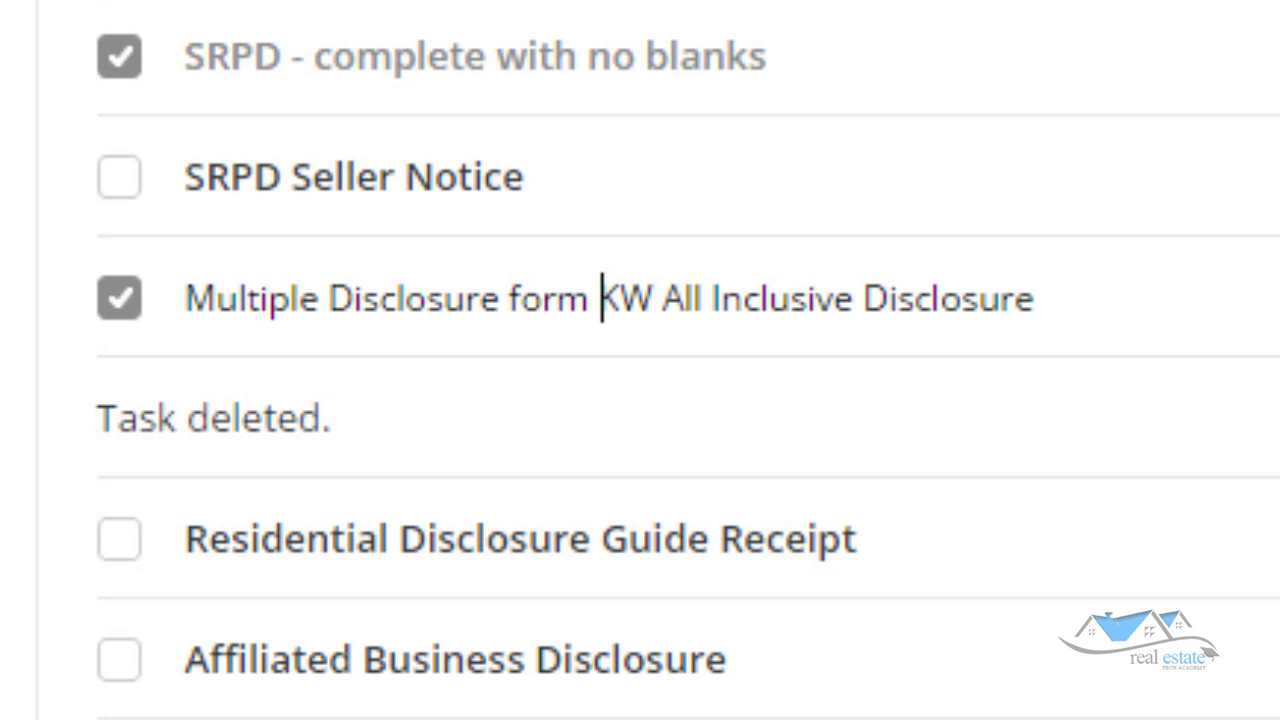
{"action": "key", "text": "Return"}
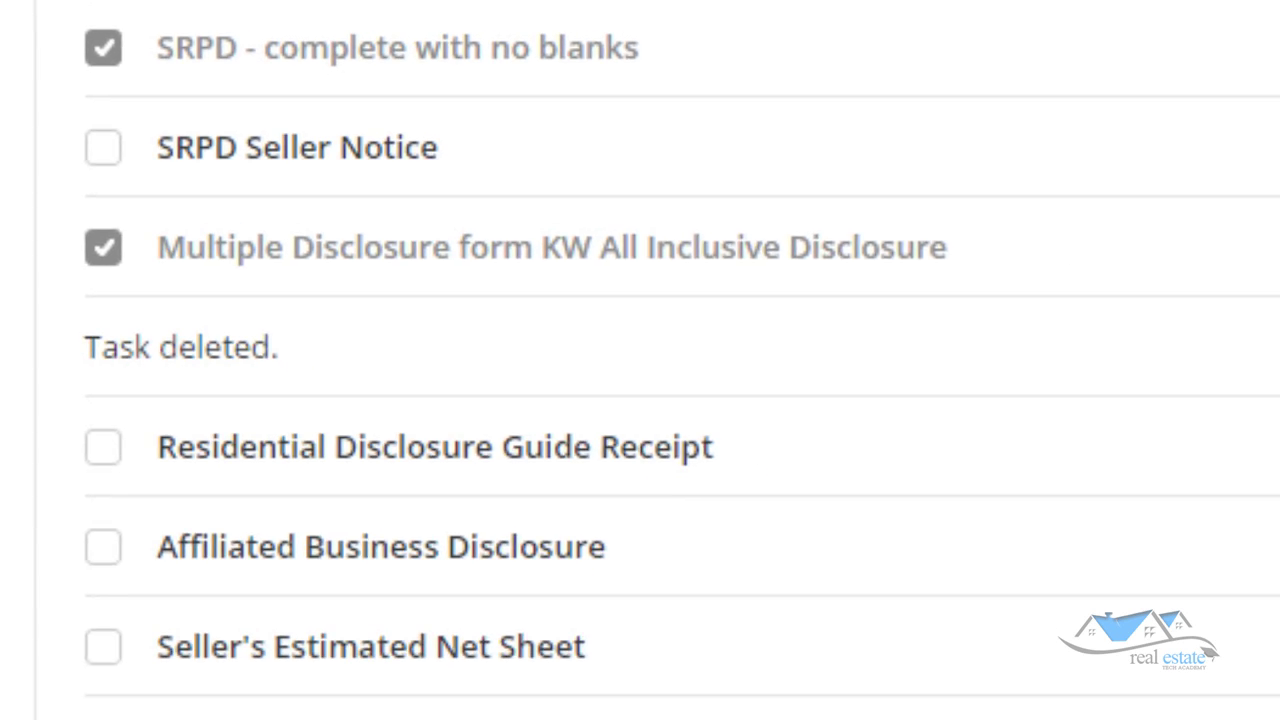
Step: Set the due date of the MLS Printout task to Jan 12, leaving it unassigned
{"action": "scroll", "coordinate": [1131, 129], "scroll_direction": "up", "scroll_amount": 5}
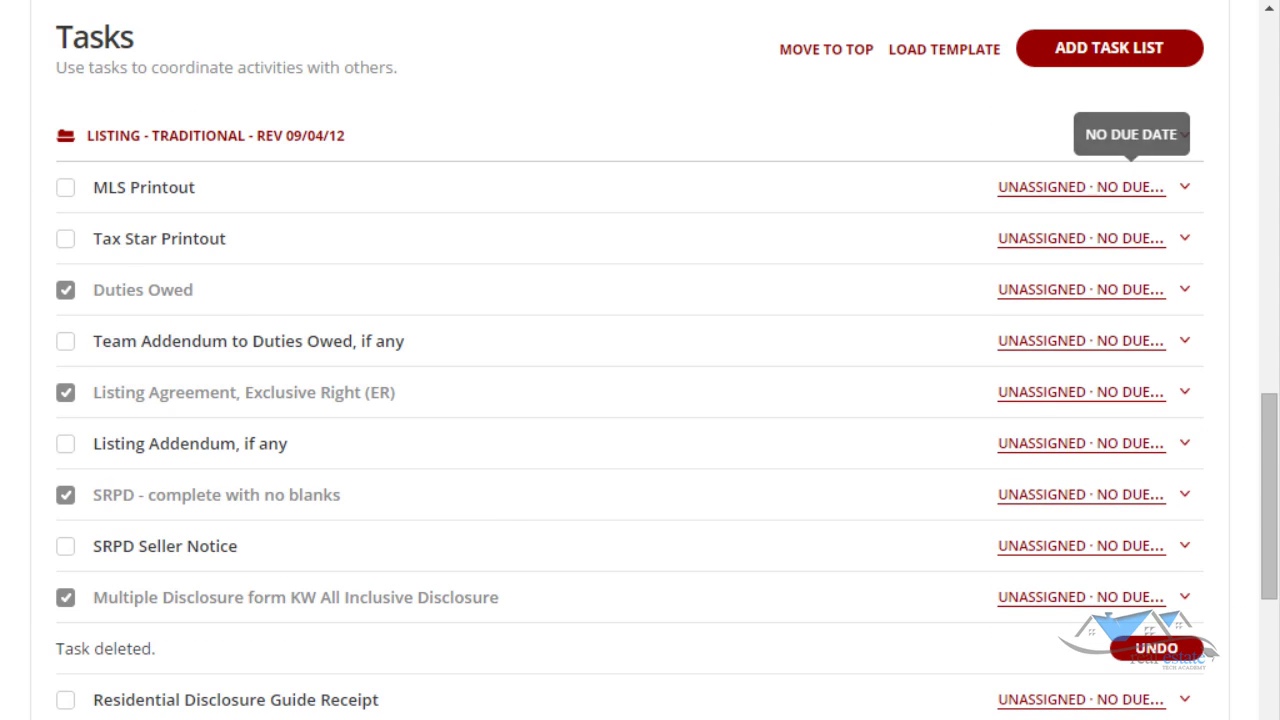
{"action": "left_click", "coordinate": [1184, 187]}
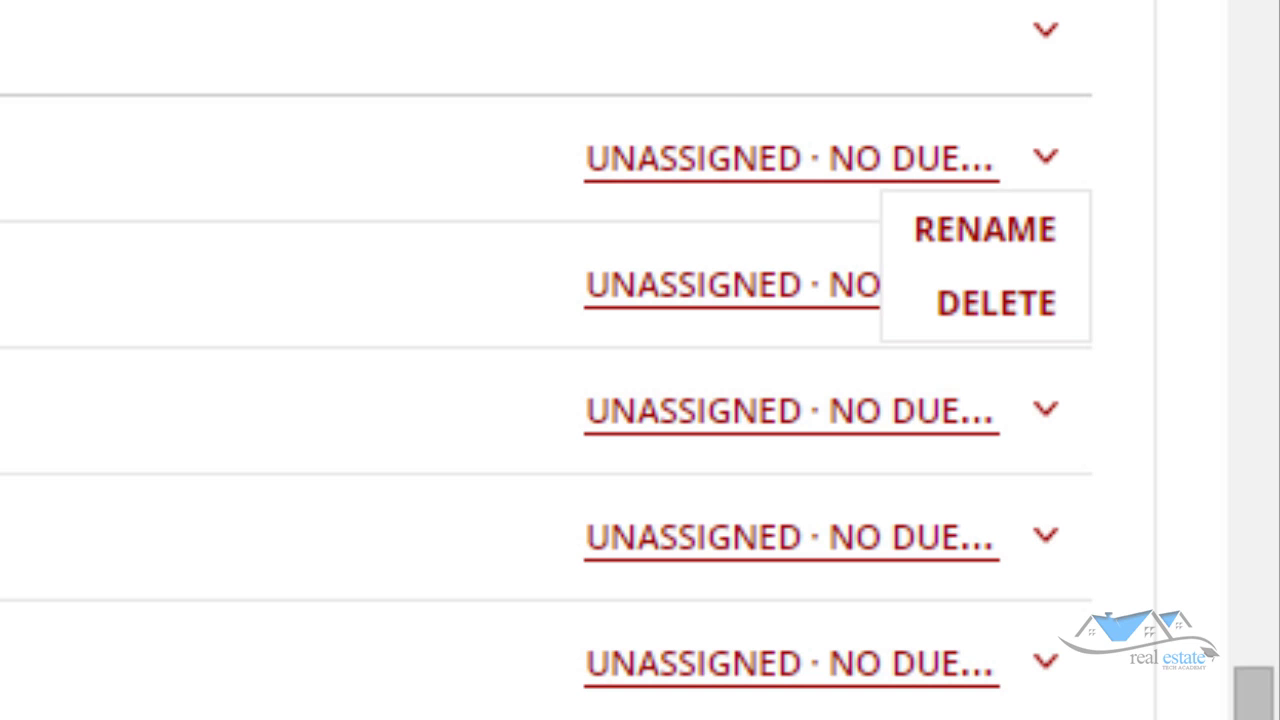
{"action": "left_click", "coordinate": [900, 158]}
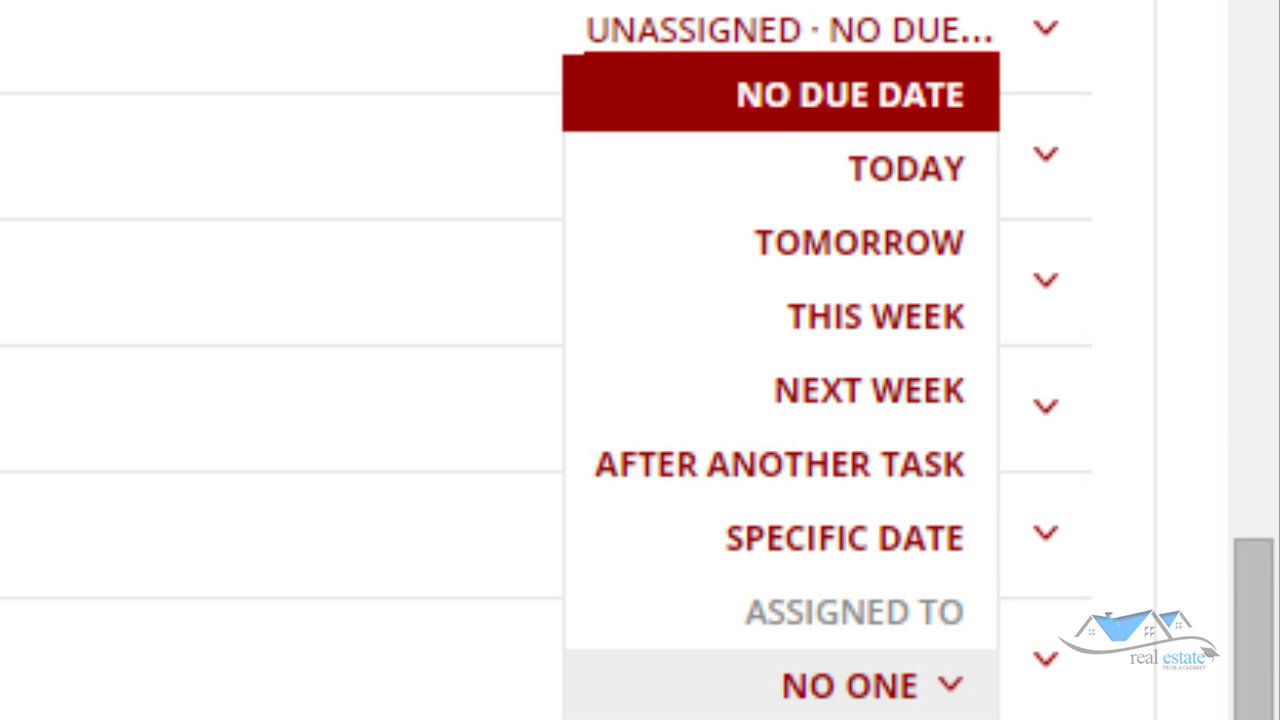
{"action": "key", "text": "Return"}
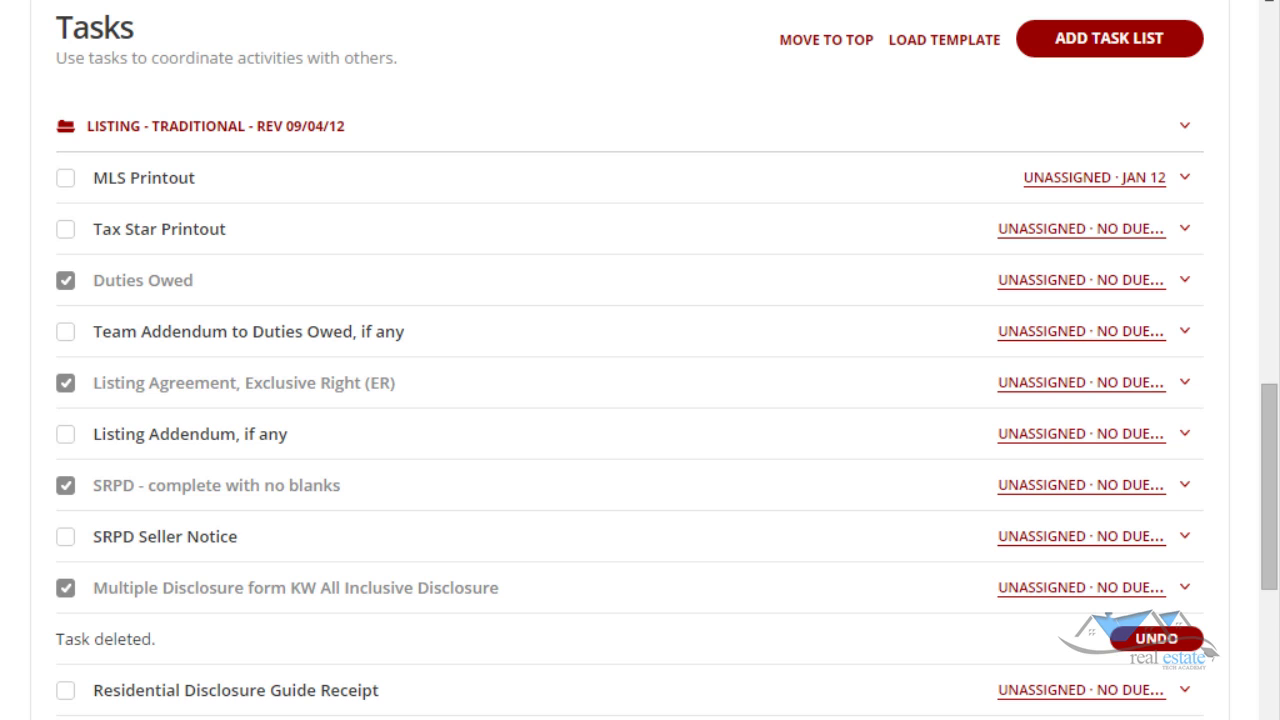
{"action": "scroll", "coordinate": [640, 400], "scroll_direction": "up", "scroll_amount": 2}
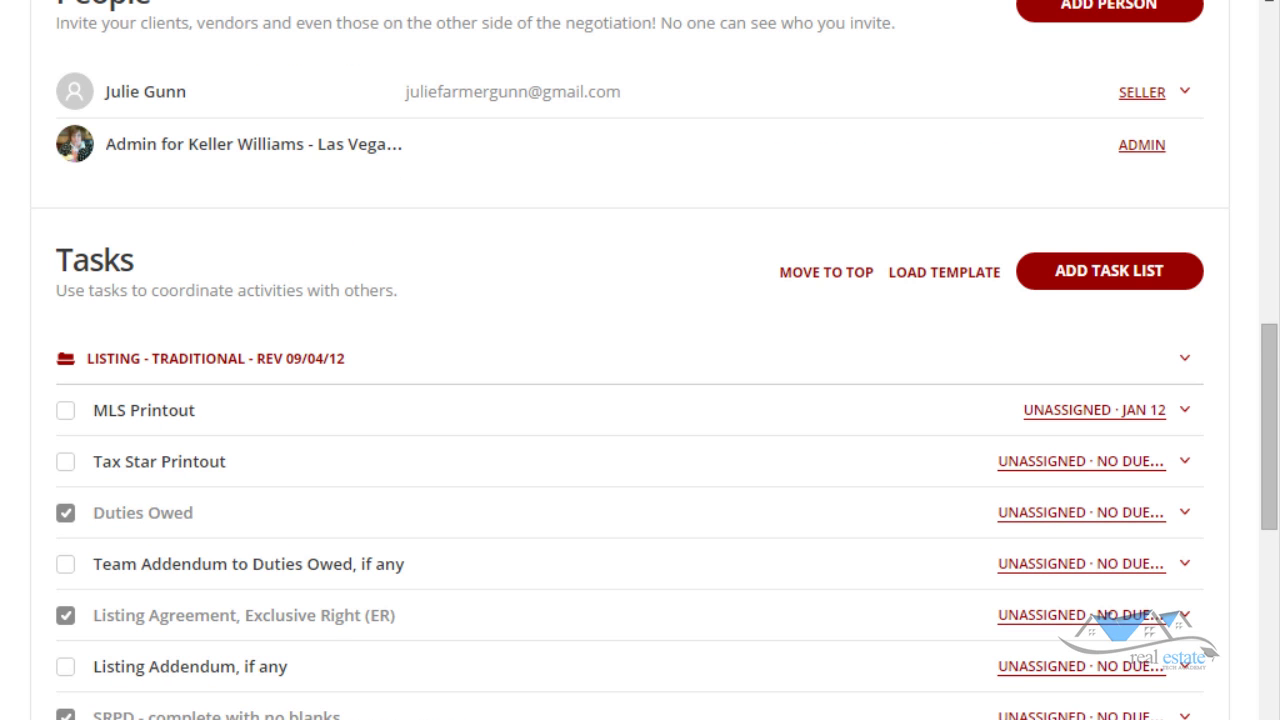
{"action": "scroll", "coordinate": [640, 400], "scroll_direction": "down", "scroll_amount": 2}
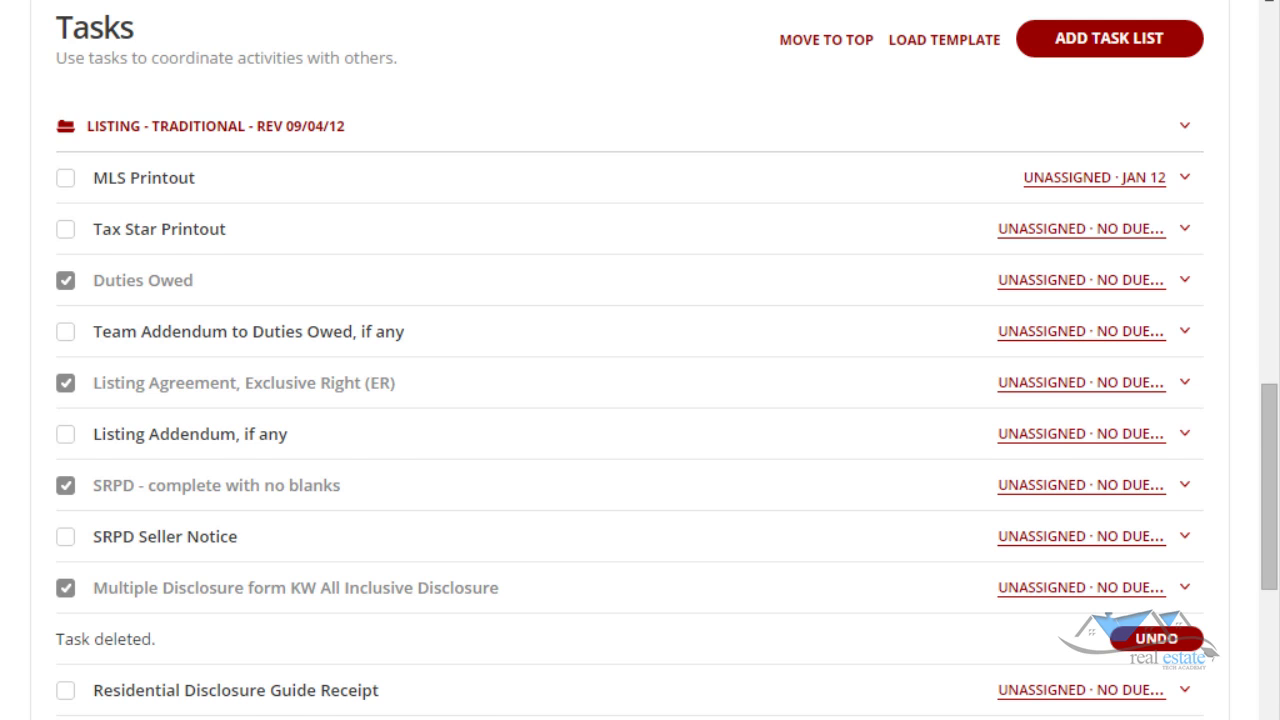
Step: Add the task "Inspection done by 01/20/2015" to the first New Task List, with due date Jan 12, and mark it completed
{"action": "scroll", "coordinate": [640, 400], "scroll_direction": "up", "scroll_amount": 3}
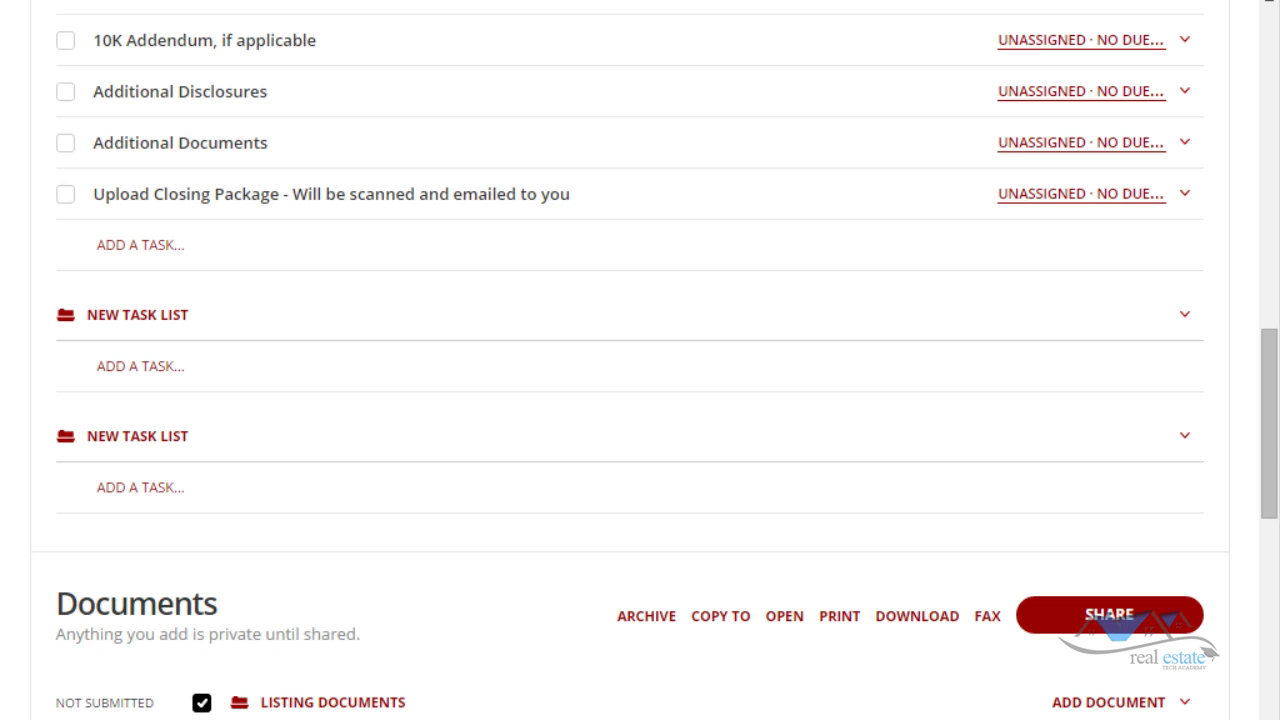
{"action": "left_click", "coordinate": [130, 366]}
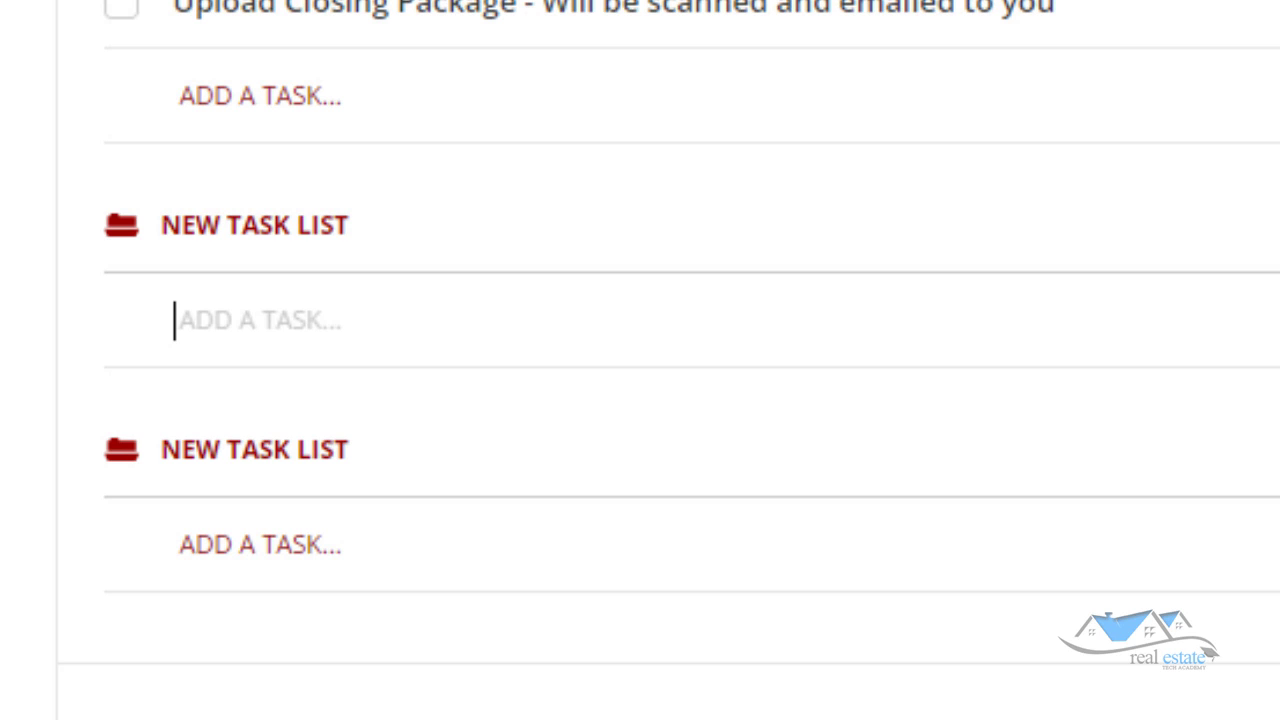
{"action": "type", "text": "Inspect"}
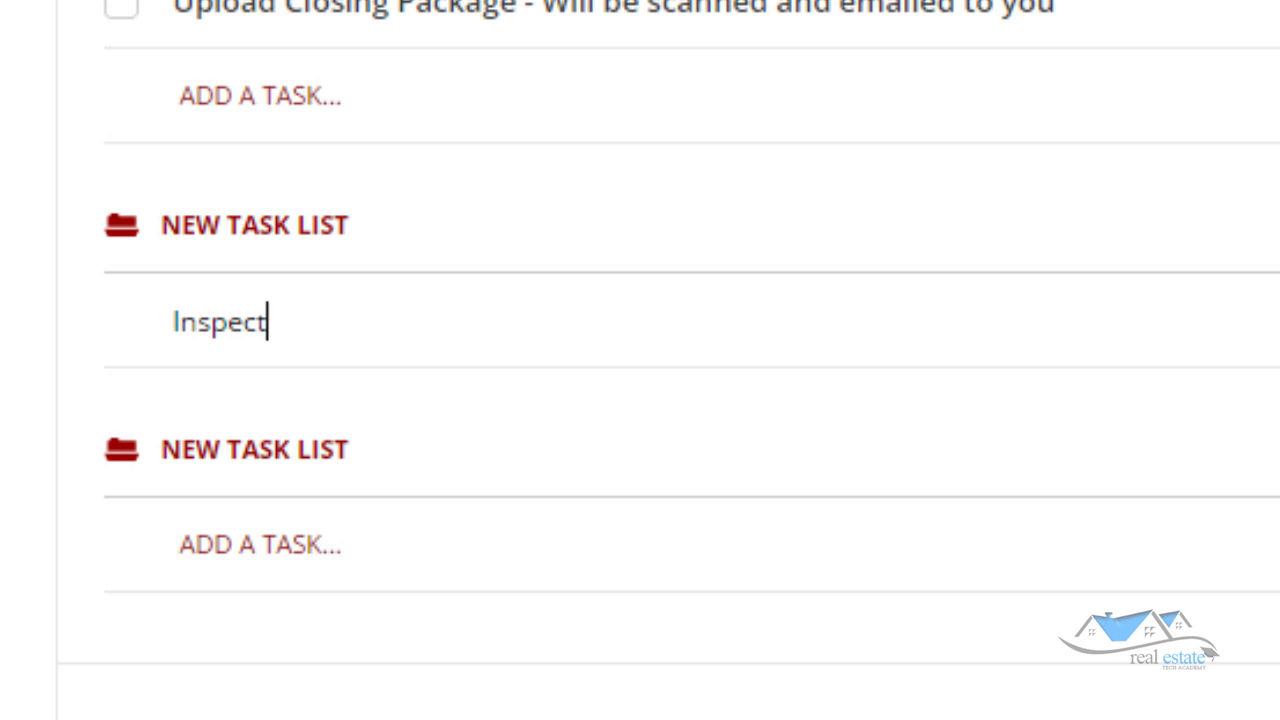
{"action": "type", "text": "ion done by "}
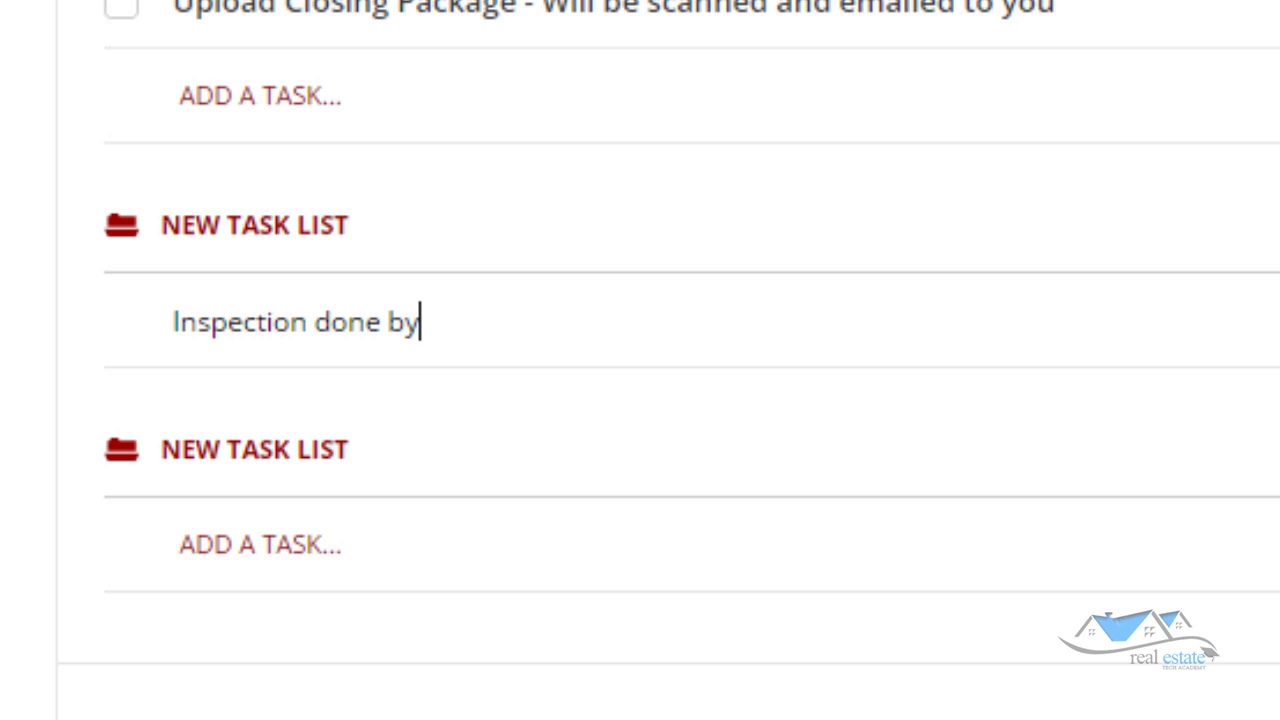
{"action": "type", "text": "01/20/2015"}
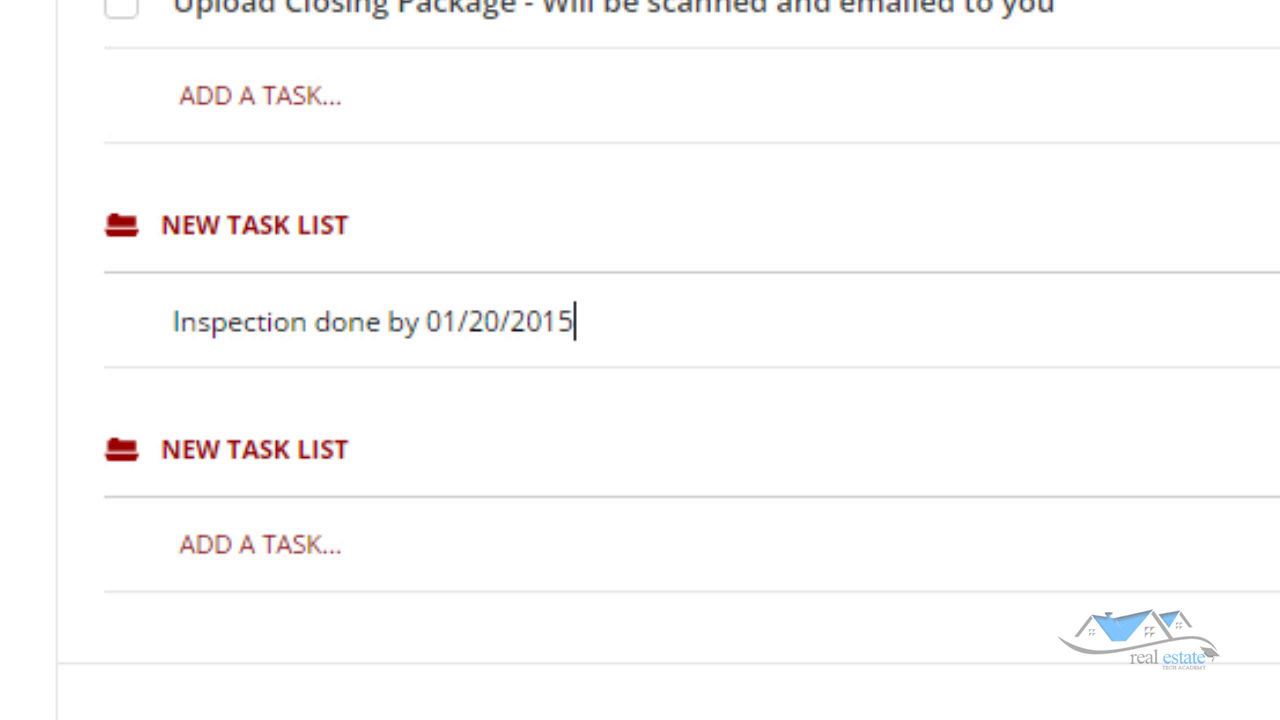
{"action": "key", "text": "Return"}
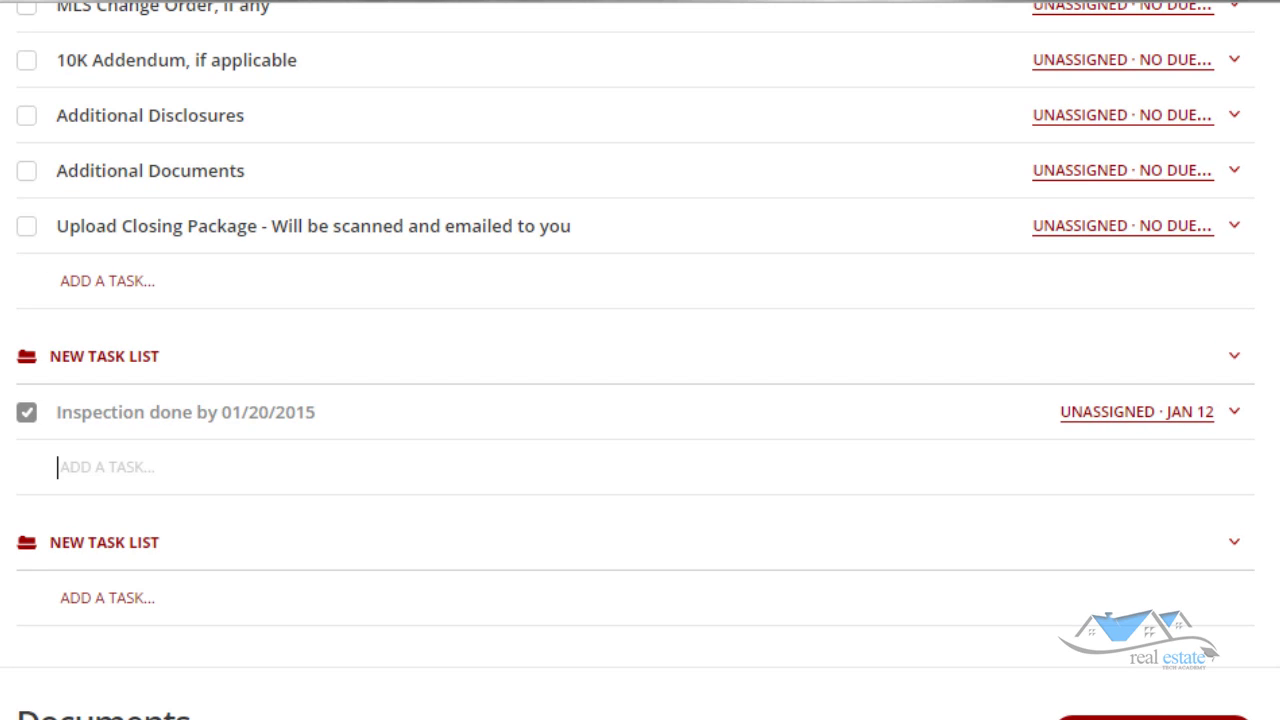
{"action": "scroll", "coordinate": [640, 400], "scroll_direction": "down", "scroll_amount": 3}
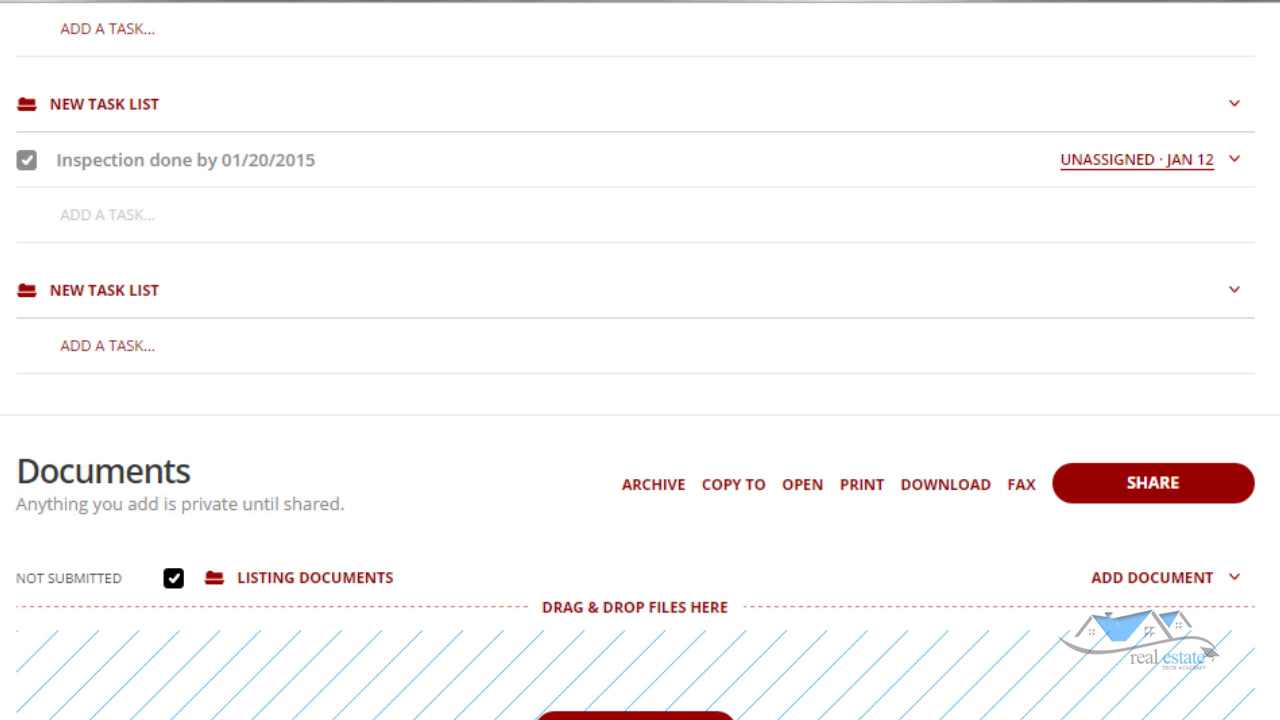
Step: Deselect every document in the Listing Documents folder, including the disclosure, Duties Owed, Exclusive Authorization and scanned documents
{"action": "scroll", "coordinate": [640, 360], "scroll_direction": "up", "scroll_amount": 4}
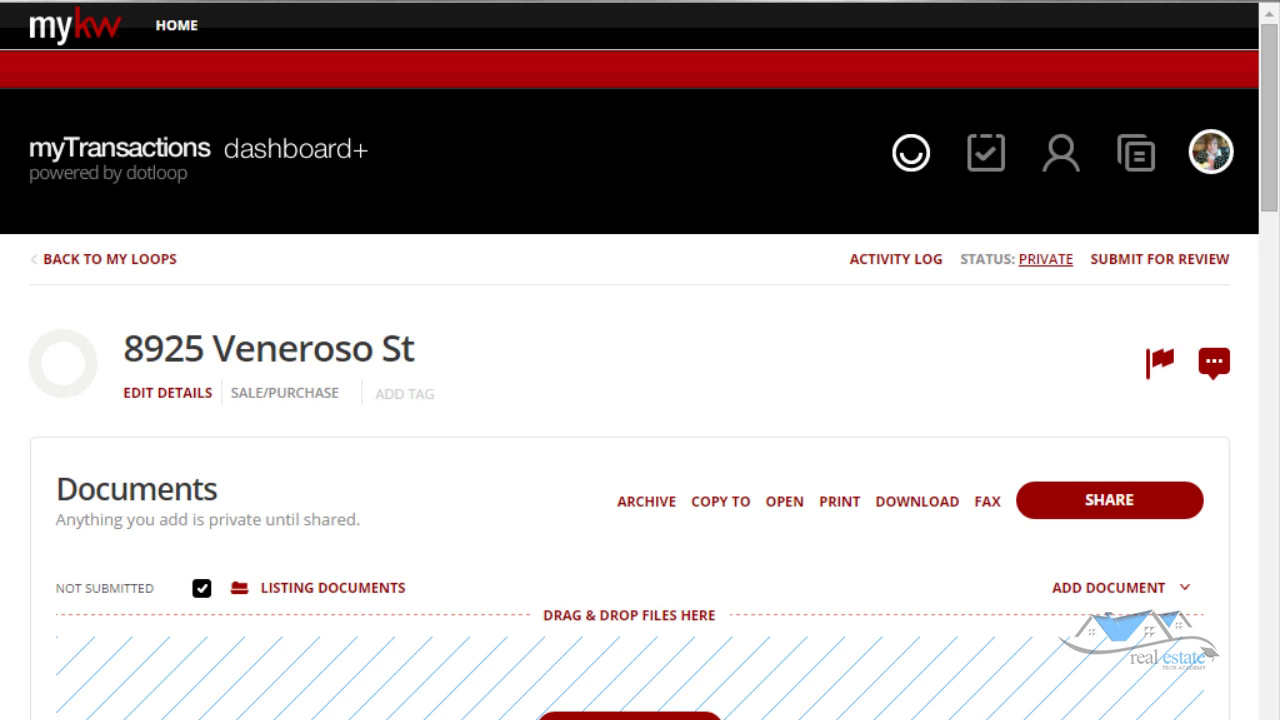
{"action": "scroll", "coordinate": [640, 400], "scroll_direction": "down", "scroll_amount": 5}
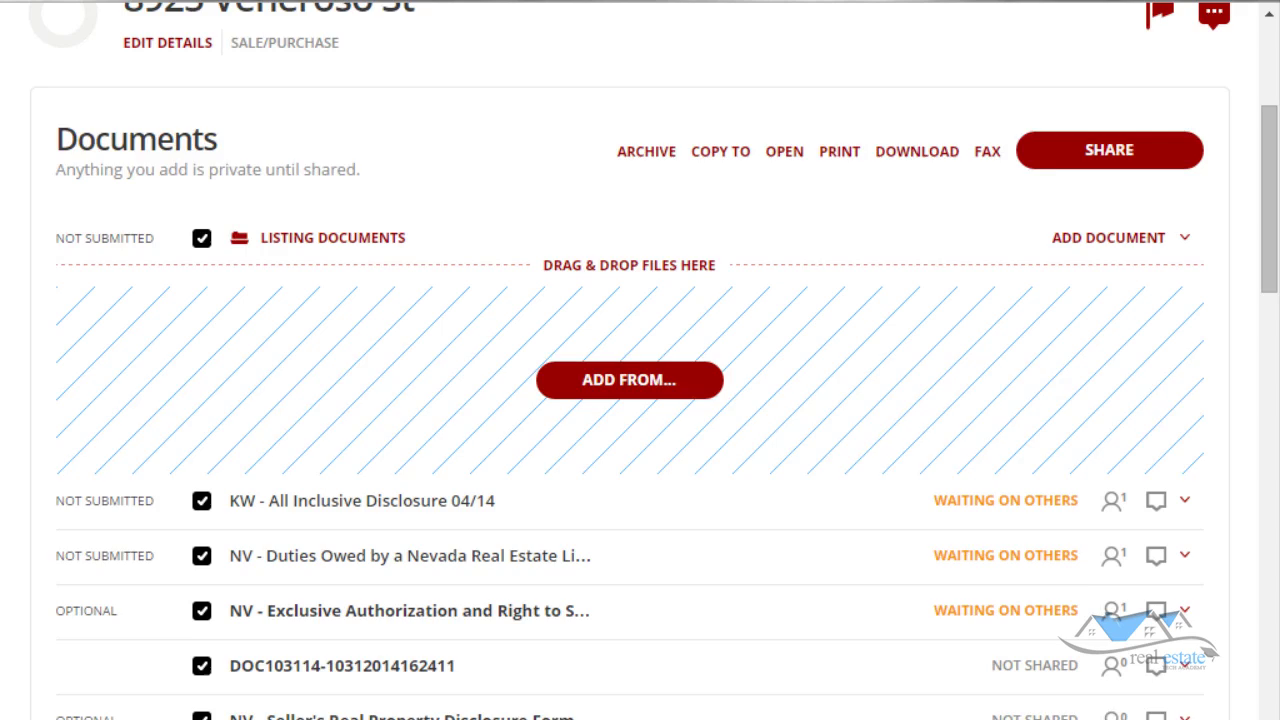
{"action": "scroll", "coordinate": [640, 400], "scroll_direction": "down", "scroll_amount": 1}
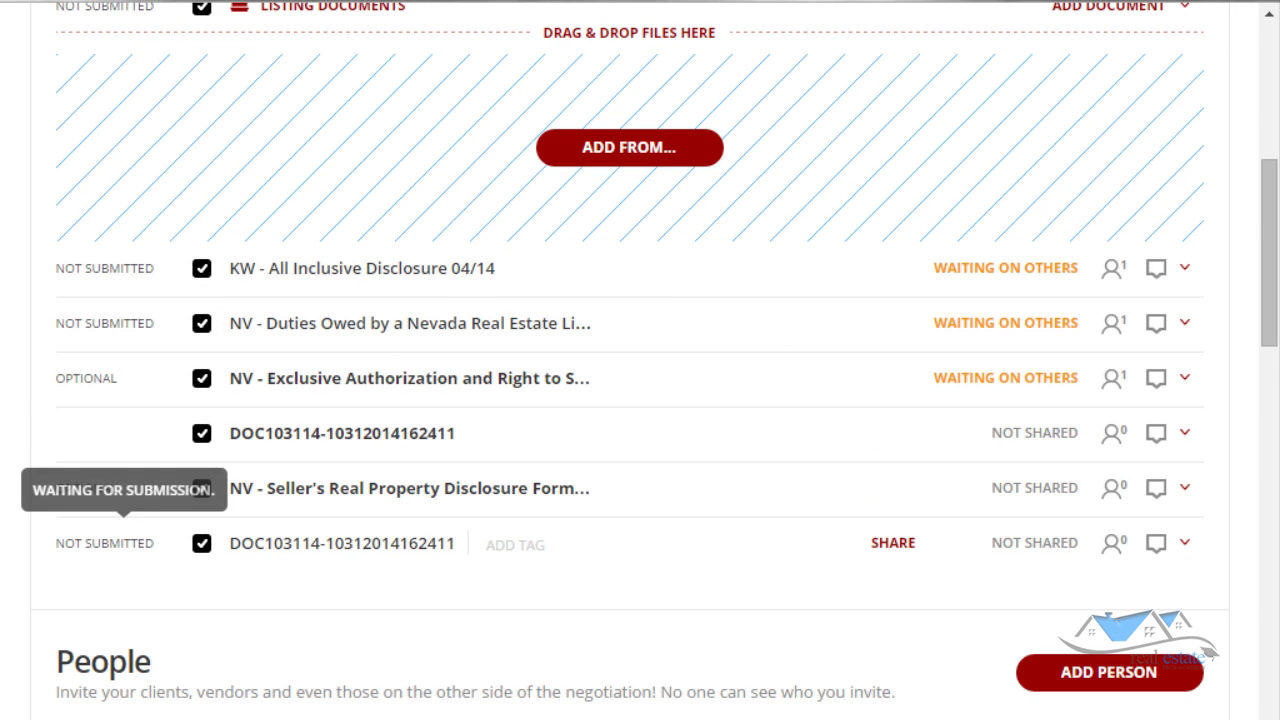
{"action": "left_click", "coordinate": [201, 543]}
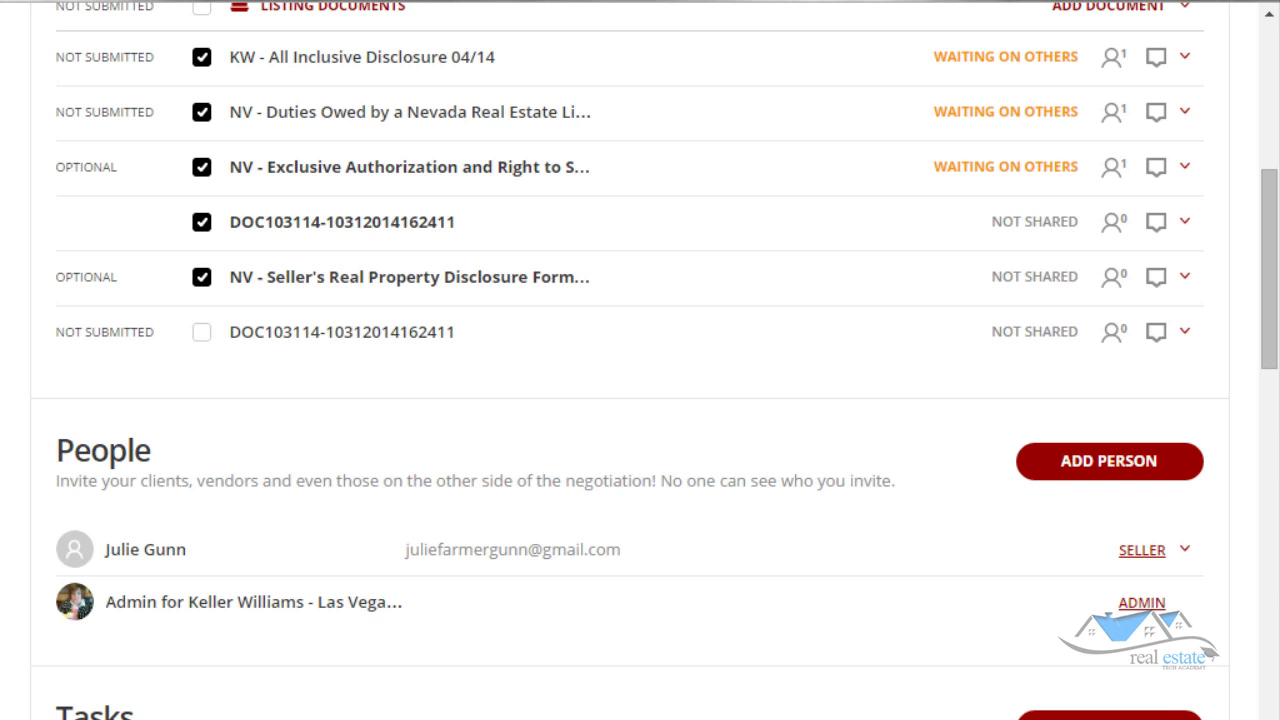
{"action": "scroll", "coordinate": [640, 400], "scroll_direction": "down", "scroll_amount": 1}
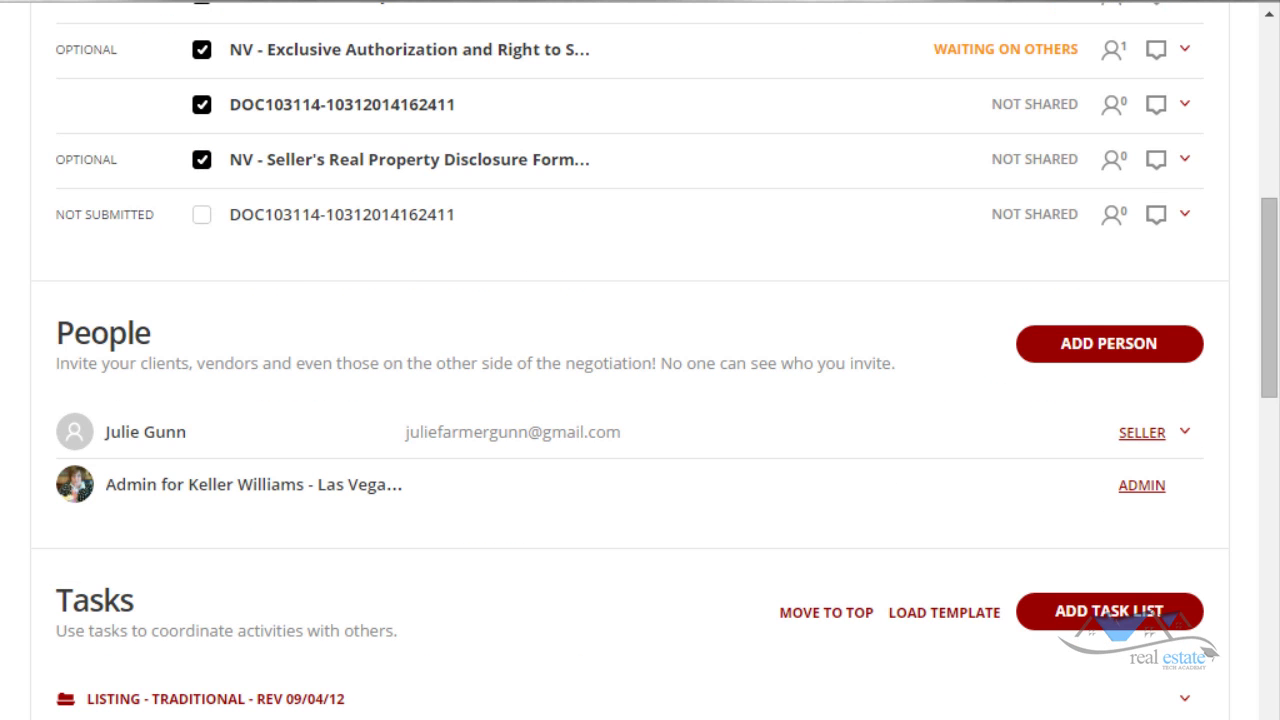
{"action": "scroll", "coordinate": [150, 560], "scroll_direction": "up", "scroll_amount": 1}
{"action": "left_click", "coordinate": [201, 277]}
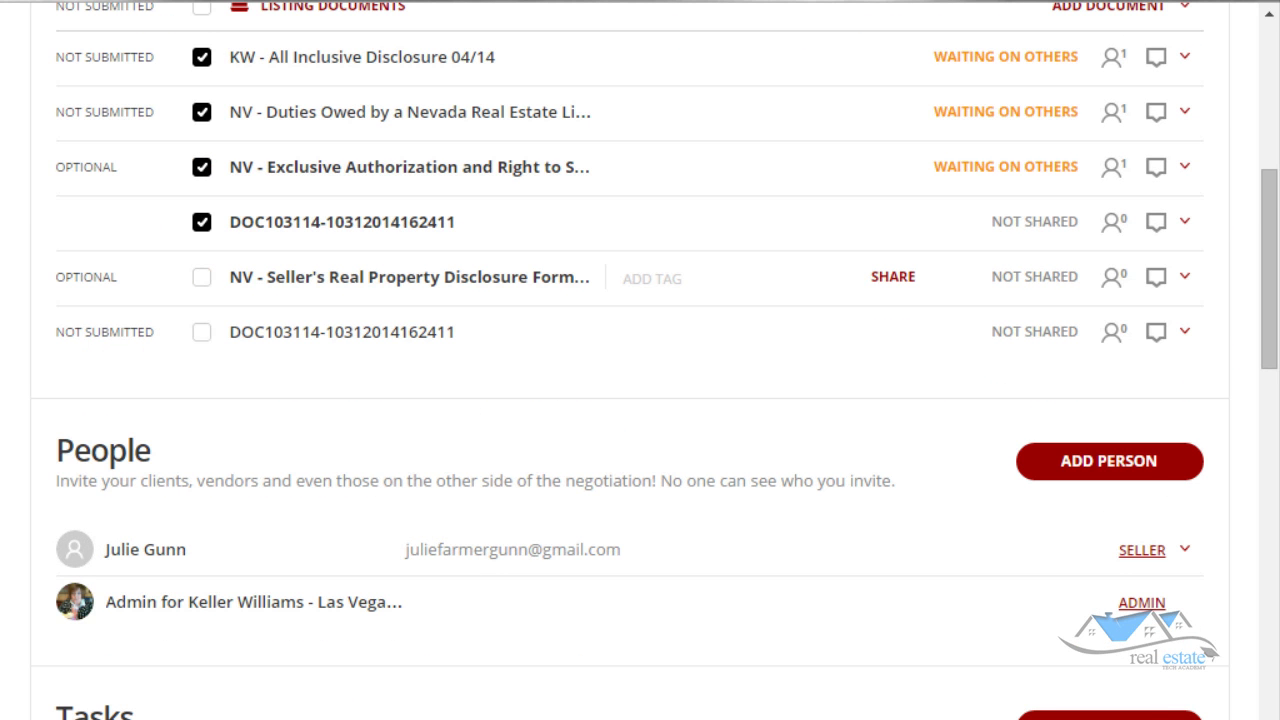
{"action": "left_click", "coordinate": [201, 221]}
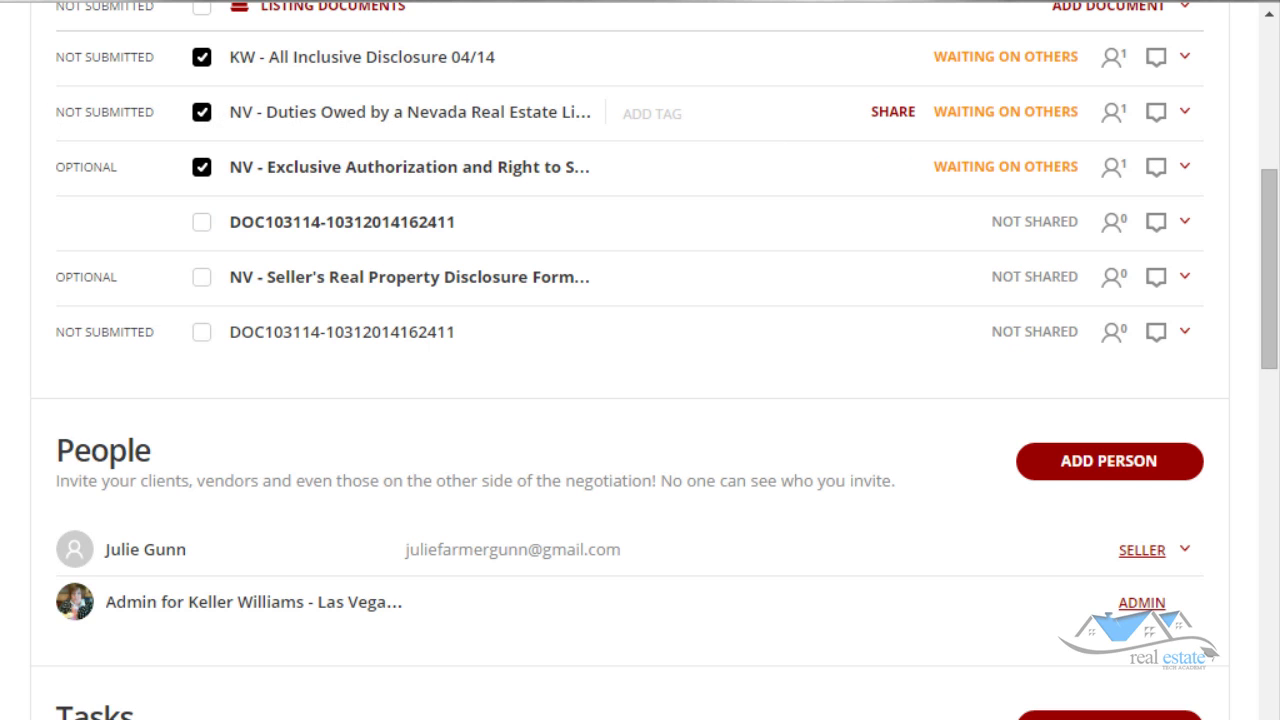
{"action": "left_click", "coordinate": [201, 111]}
{"action": "left_click", "coordinate": [201, 56]}
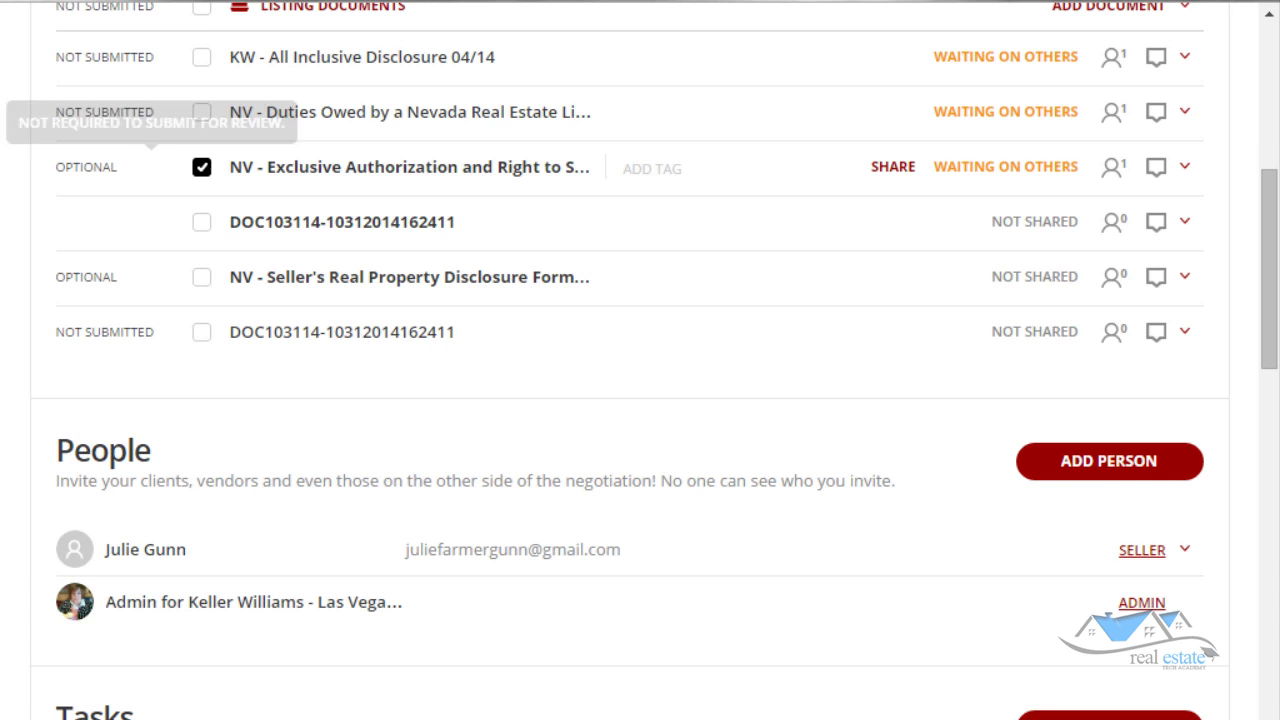
{"action": "left_click", "coordinate": [201, 167]}
Step: Submit the listing documents folder for review with the type Listing, without a message for the admins
{"action": "scroll", "coordinate": [600, 500], "scroll_direction": "up", "scroll_amount": 2}
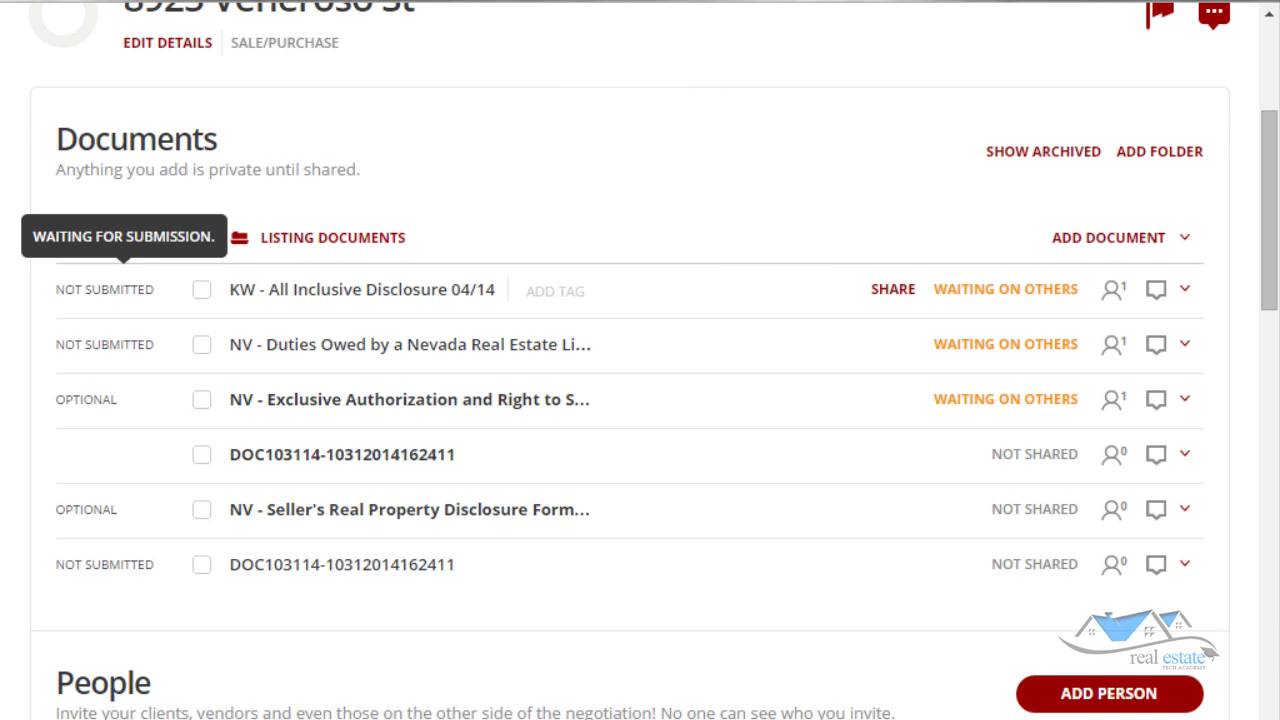
{"action": "left_click", "coordinate": [201, 399]}
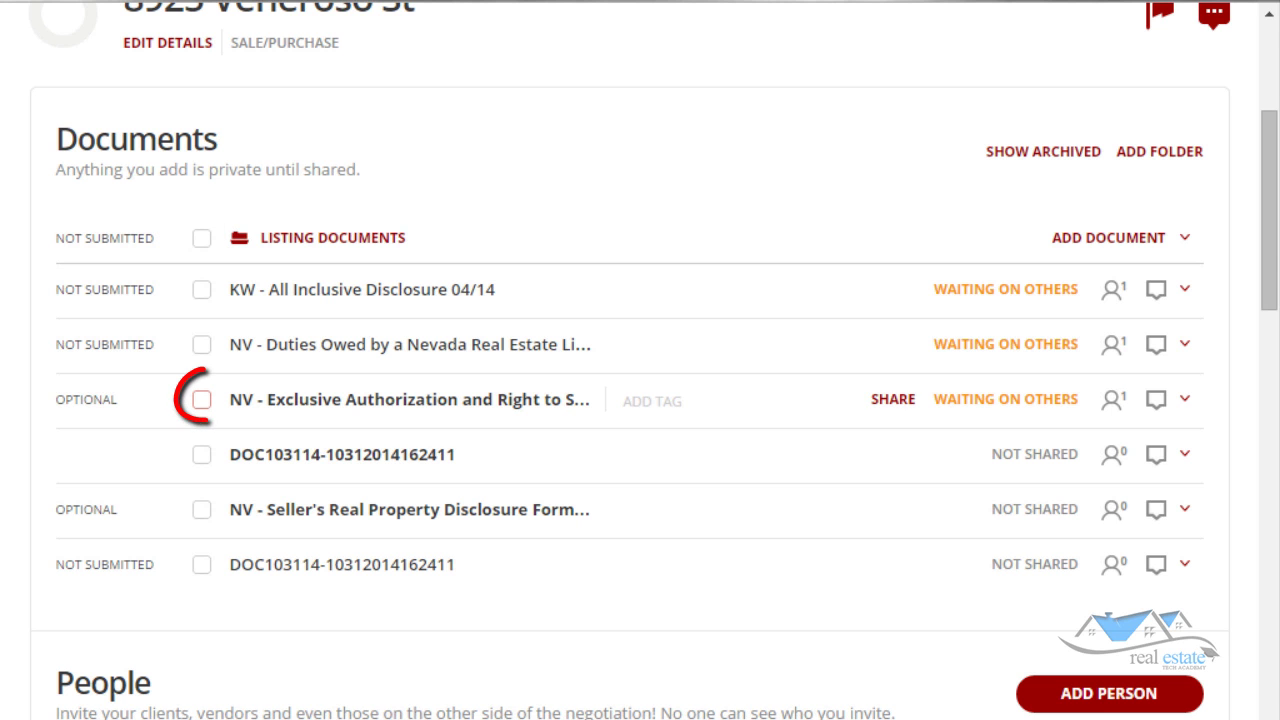
{"action": "scroll", "coordinate": [640, 400], "scroll_direction": "up", "scroll_amount": 3}
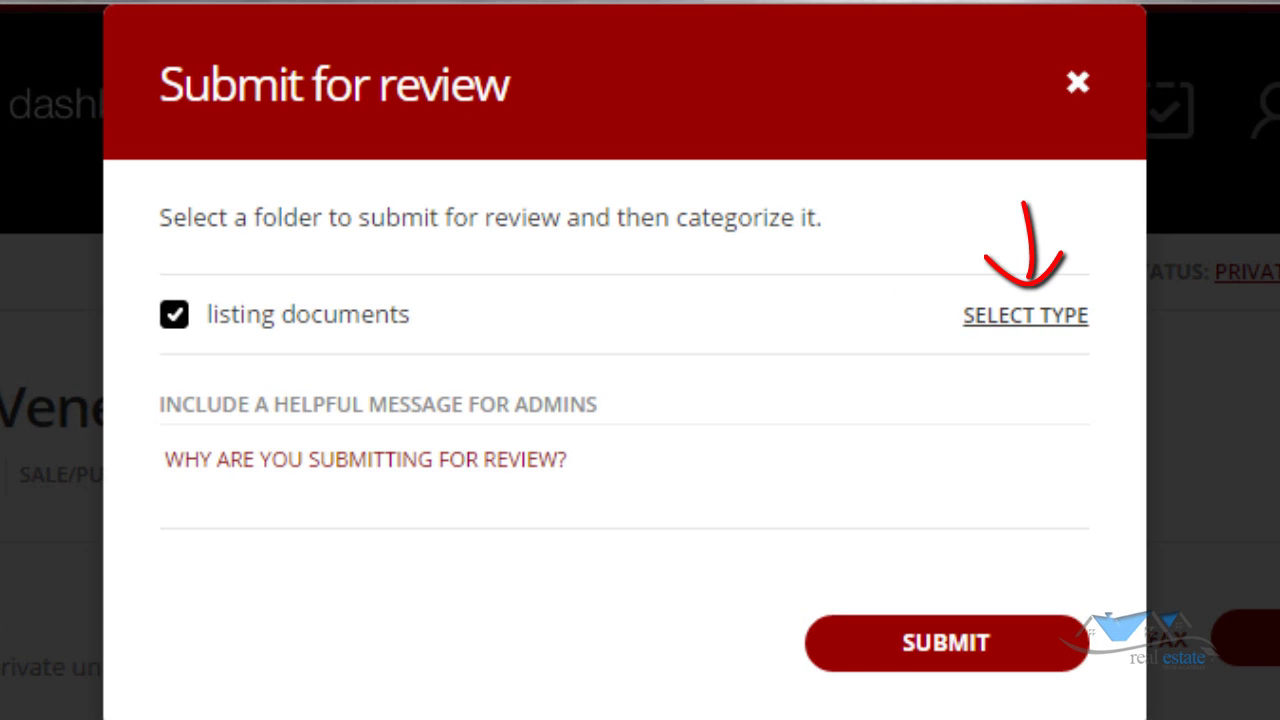
{"action": "left_click", "coordinate": [1025, 315]}
{"action": "left_click", "coordinate": [1017, 403]}
{"action": "left_click", "coordinate": [950, 493]}
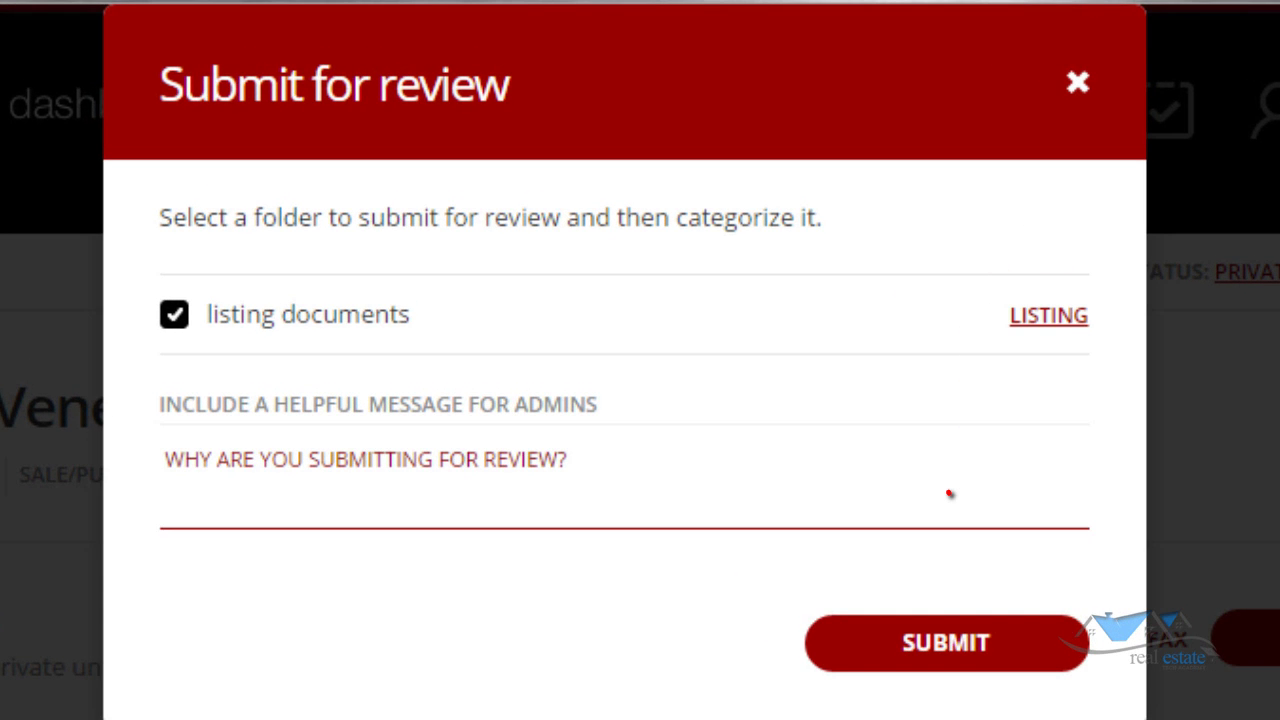
{"action": "left_click", "coordinate": [945, 642]}
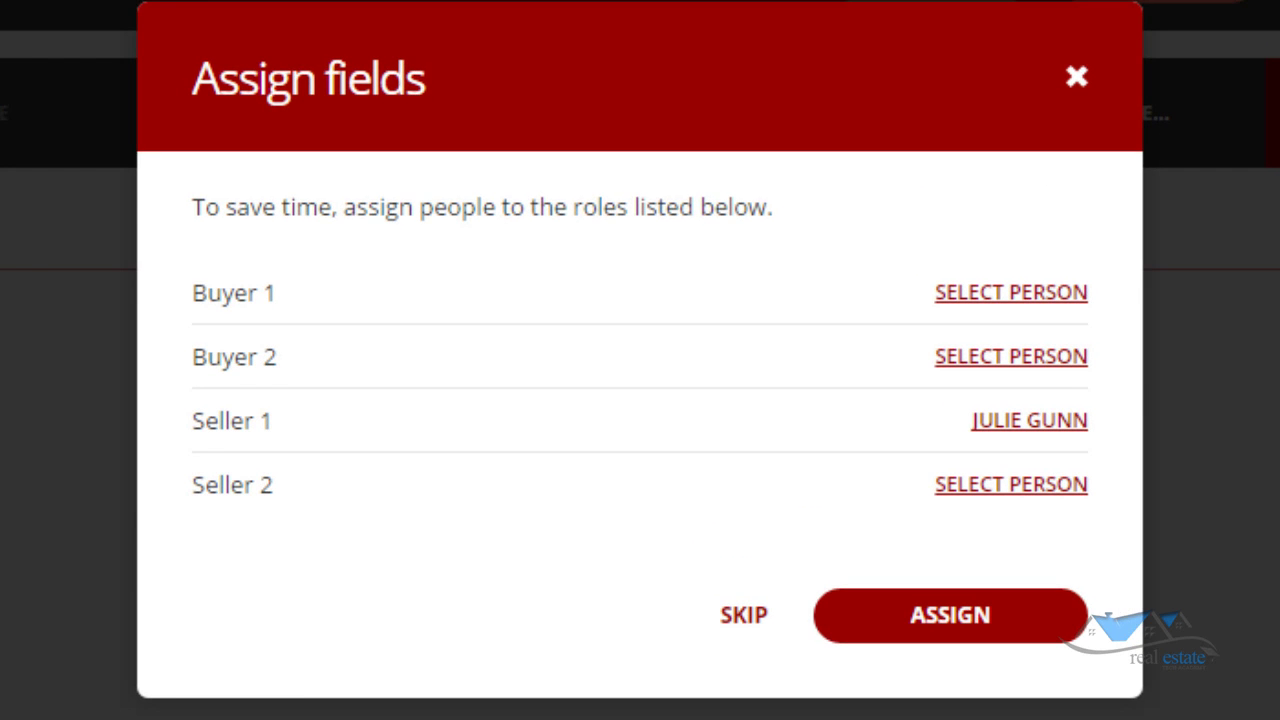
Step: Examine the Duties Owed form and the scanned document without assigning people to roles, and leave the document editor
{"action": "key", "text": "Escape"}
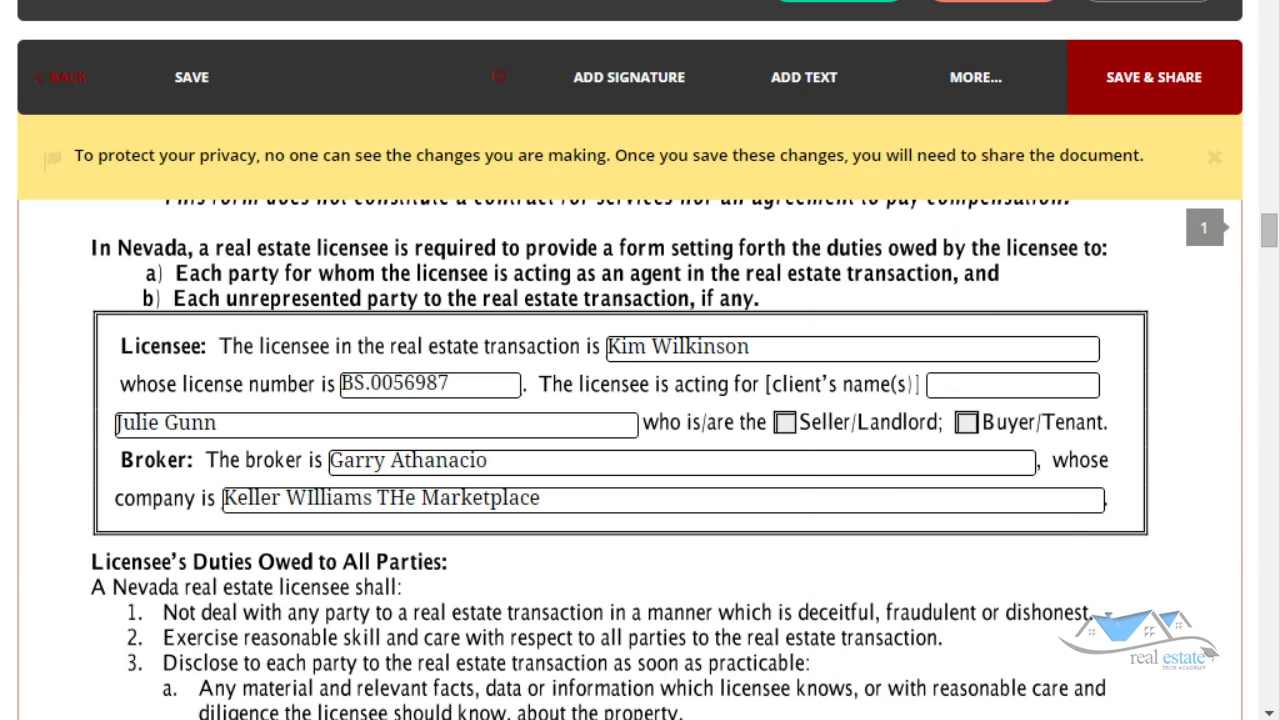
{"action": "scroll", "coordinate": [630, 450], "scroll_direction": "down", "scroll_amount": 10}
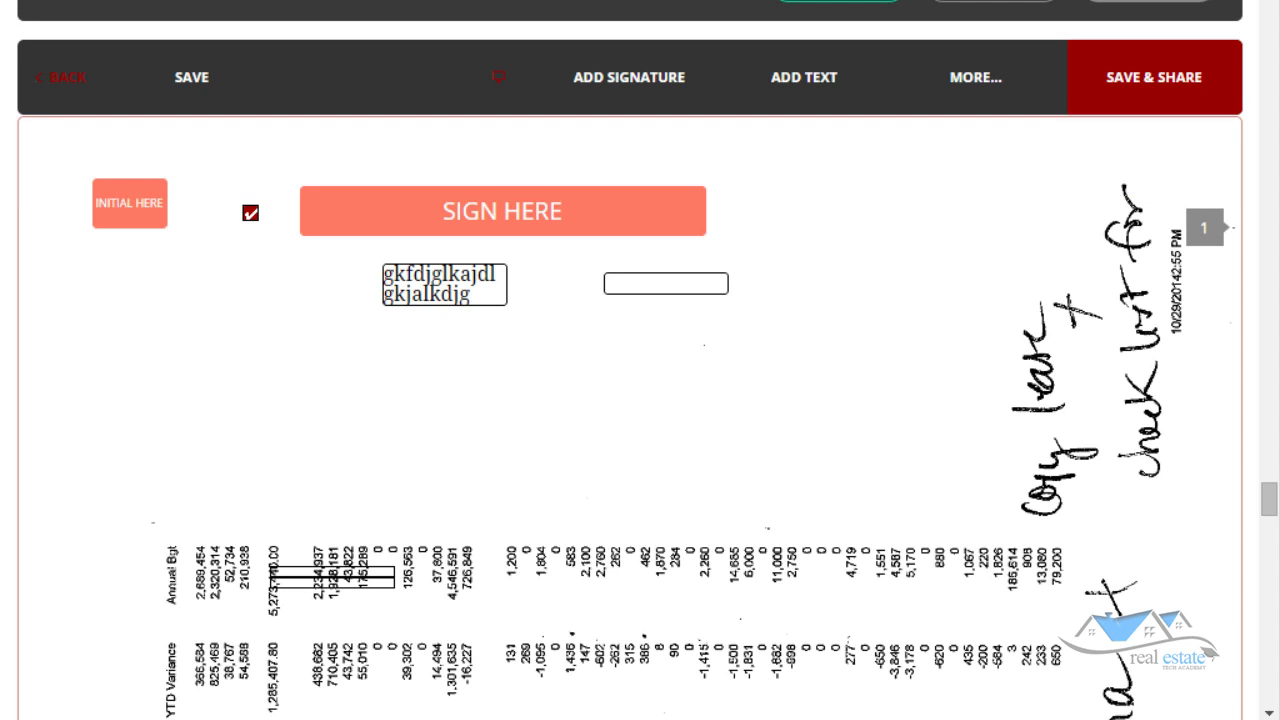
{"action": "key", "text": "Return"}
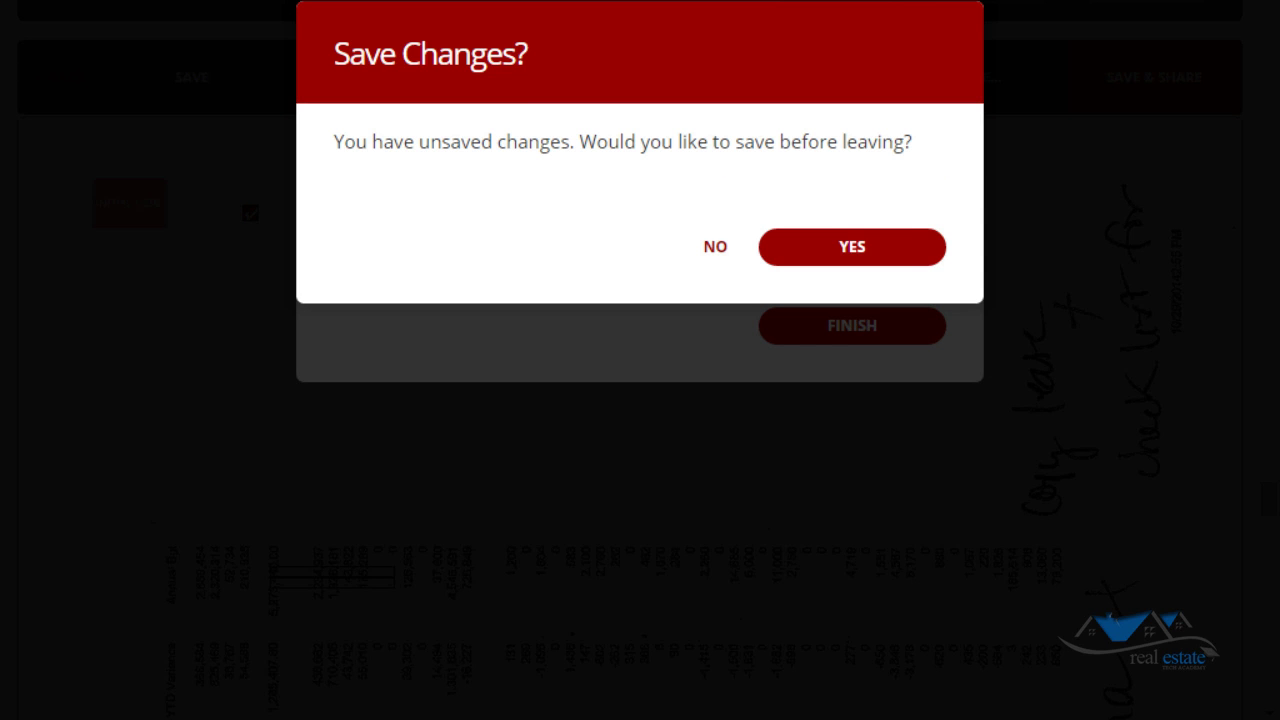
{"action": "key", "text": "Return"}
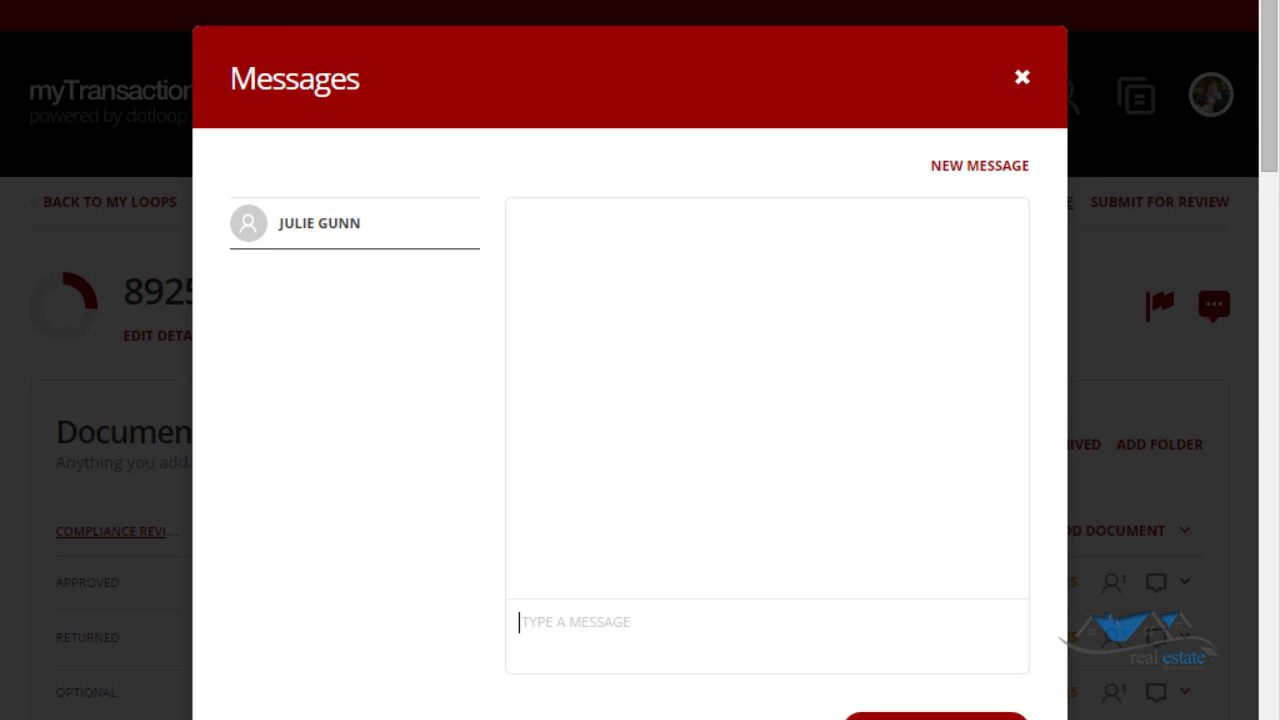
Step: Send the seller the message "Please correct all missing signatures on Kw ALl Inclusive" and close the message window
{"action": "scroll", "coordinate": [640, 400], "scroll_direction": "down", "scroll_amount": 2}
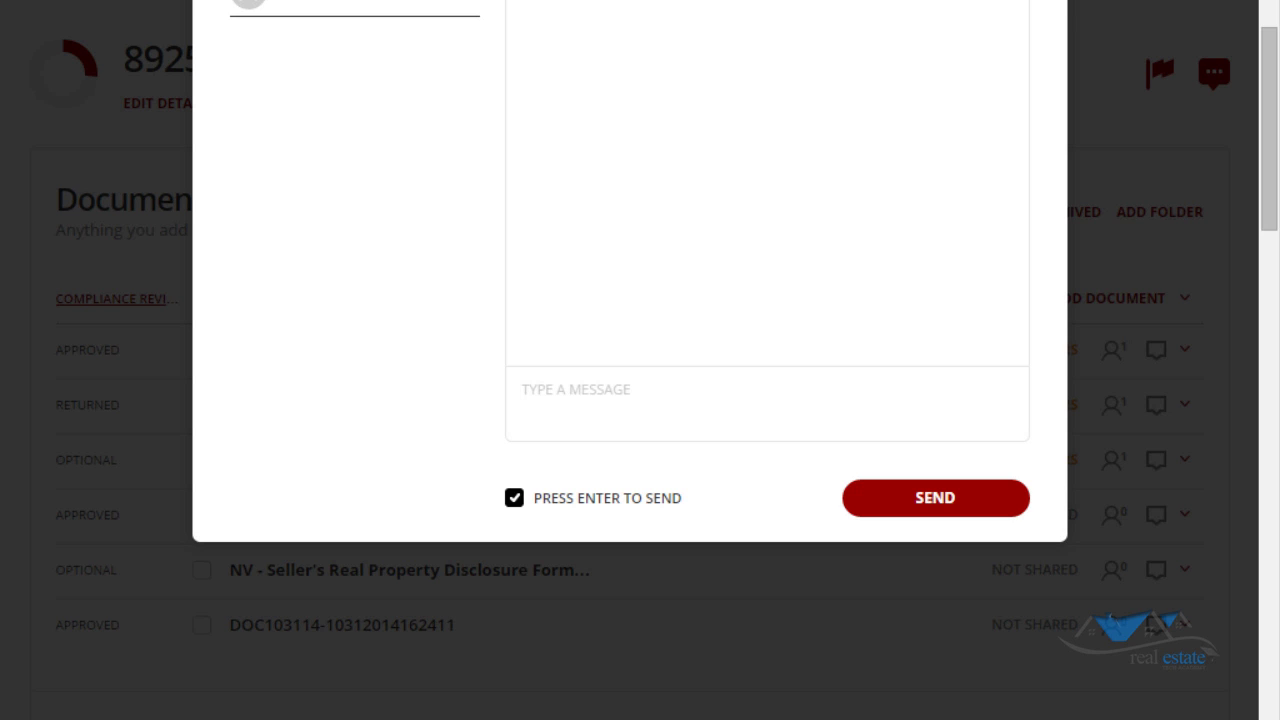
{"action": "type", "text": "P"}
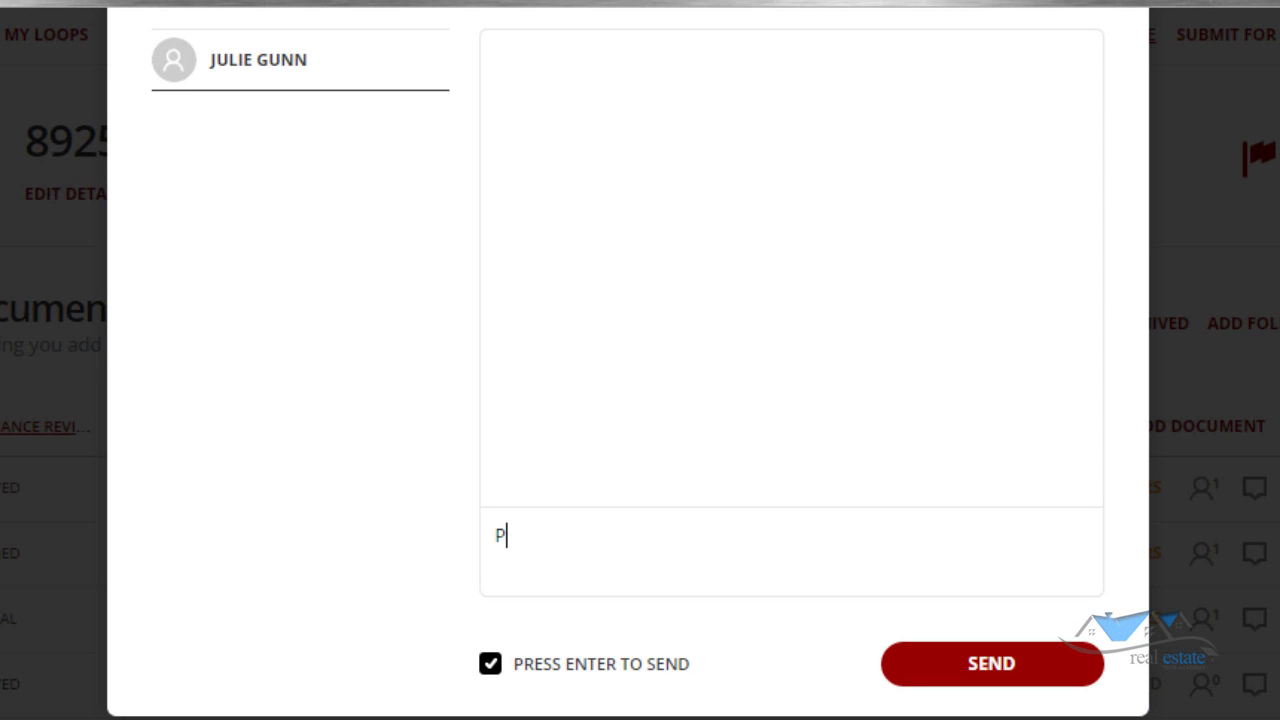
{"action": "type", "text": "lease corr"}
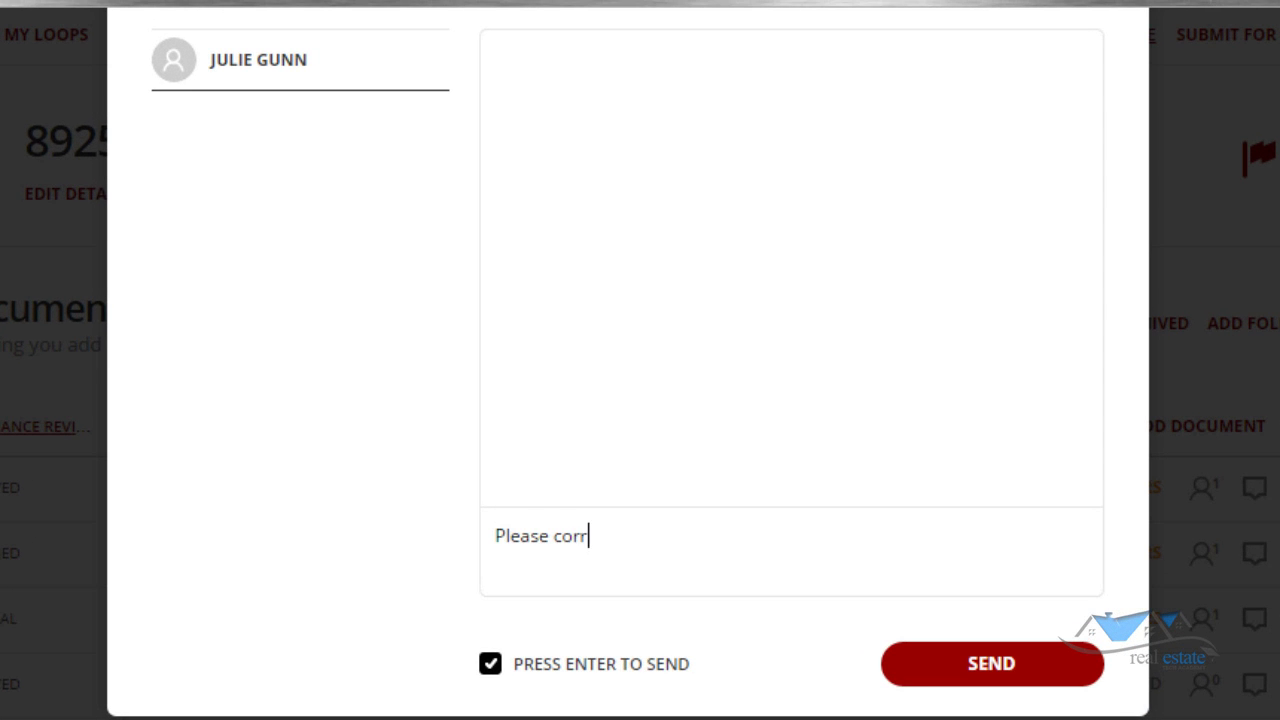
{"action": "type", "text": "ect all missing sign"}
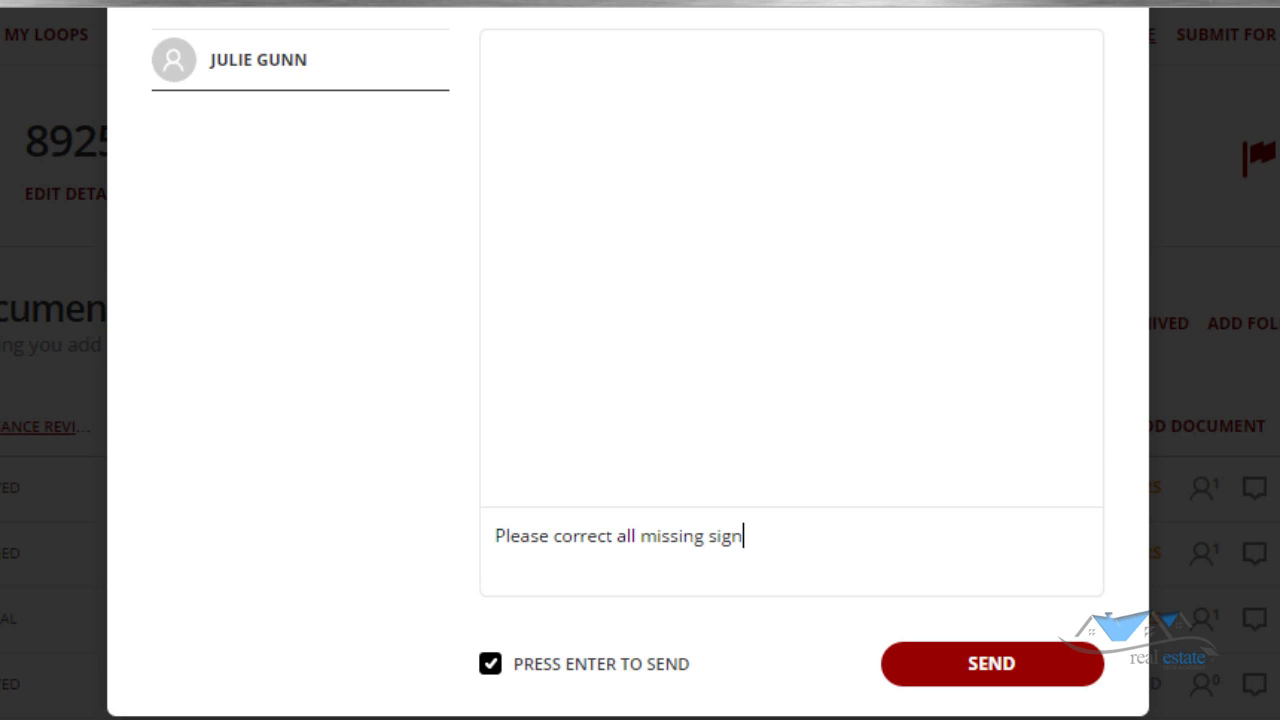
{"action": "type", "text": "atures on "}
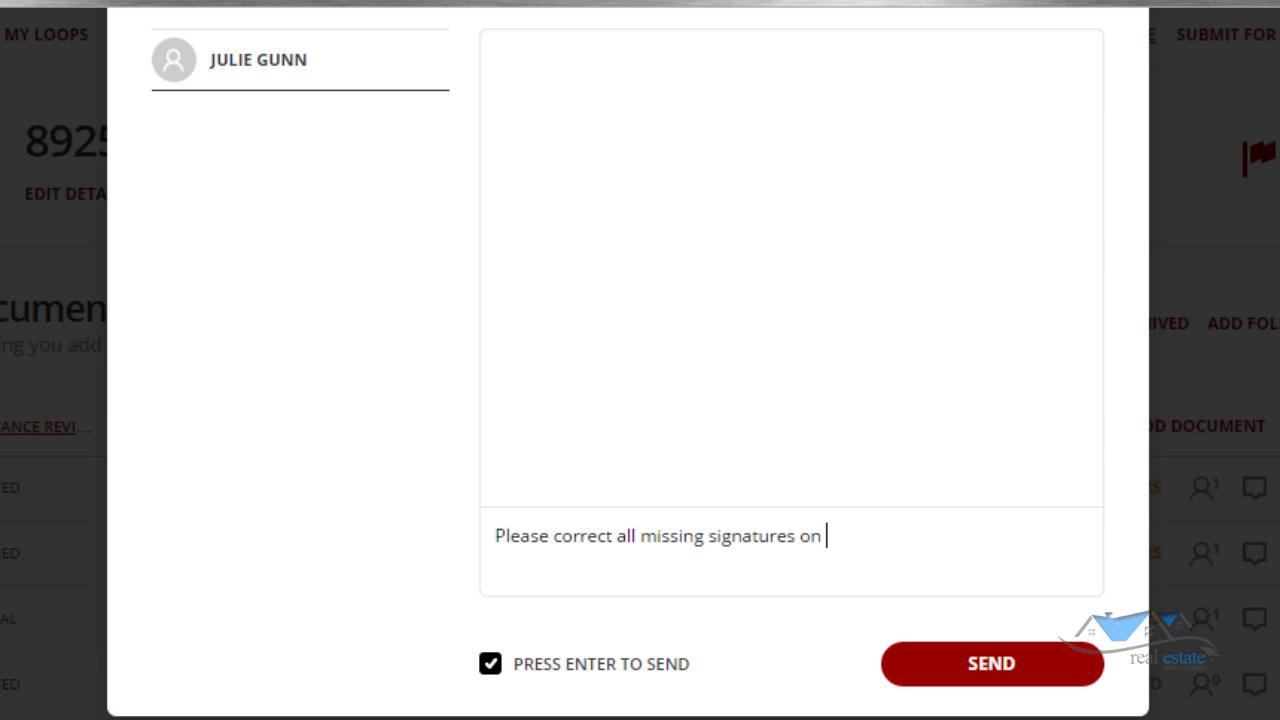
{"action": "type", "text": "Kw ALI Inclusive"}
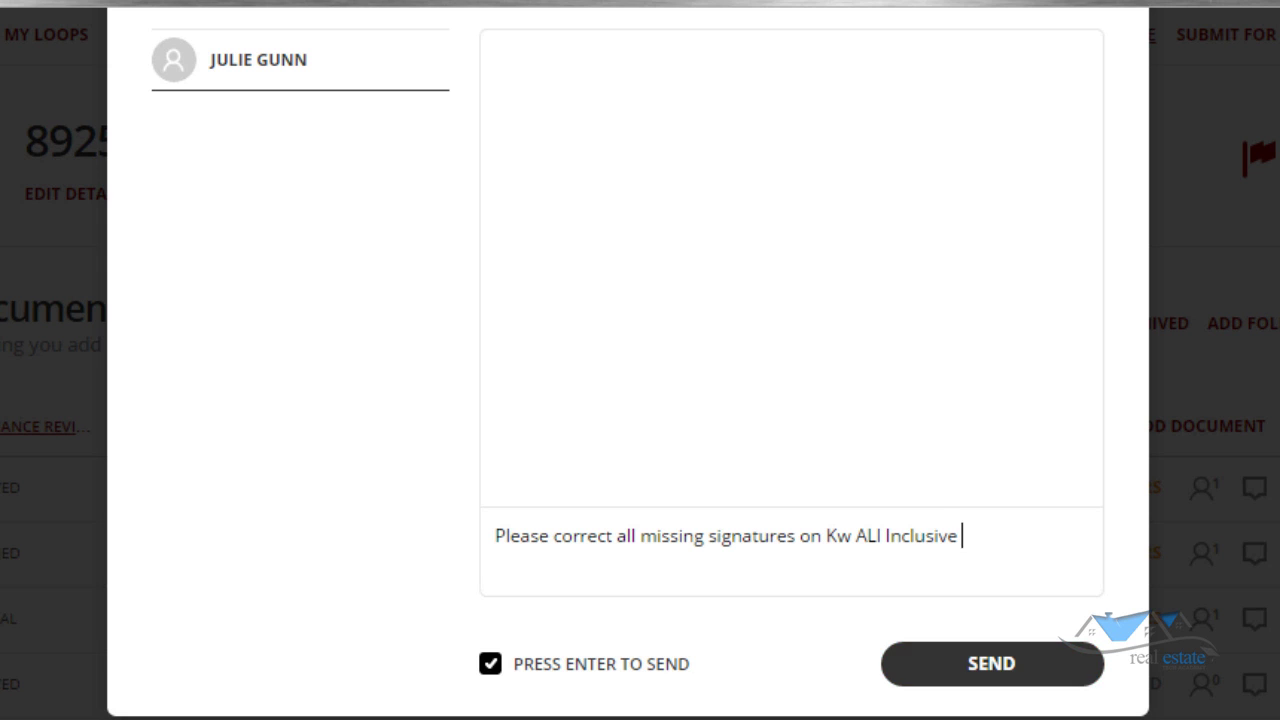
{"action": "key", "text": "Return"}
{"action": "scroll", "coordinate": [1260, 402], "scroll_direction": "up", "scroll_amount": 3}
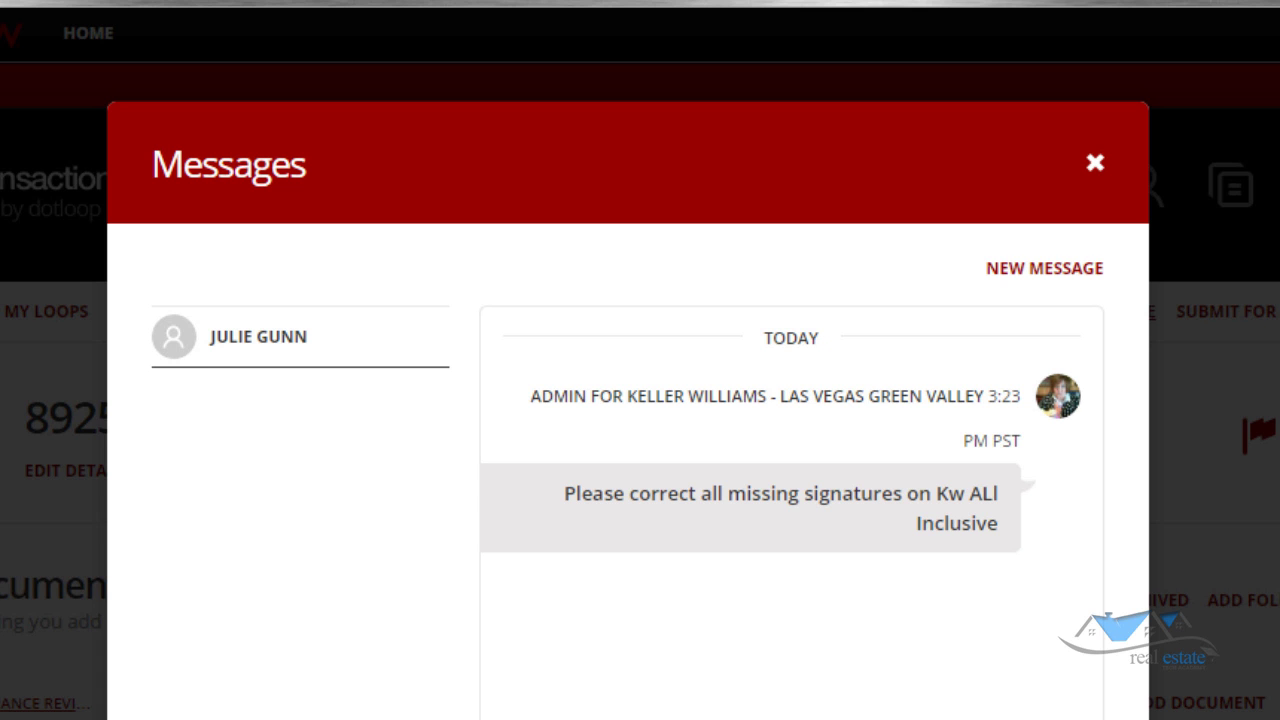
{"action": "left_click", "coordinate": [1260, 402]}
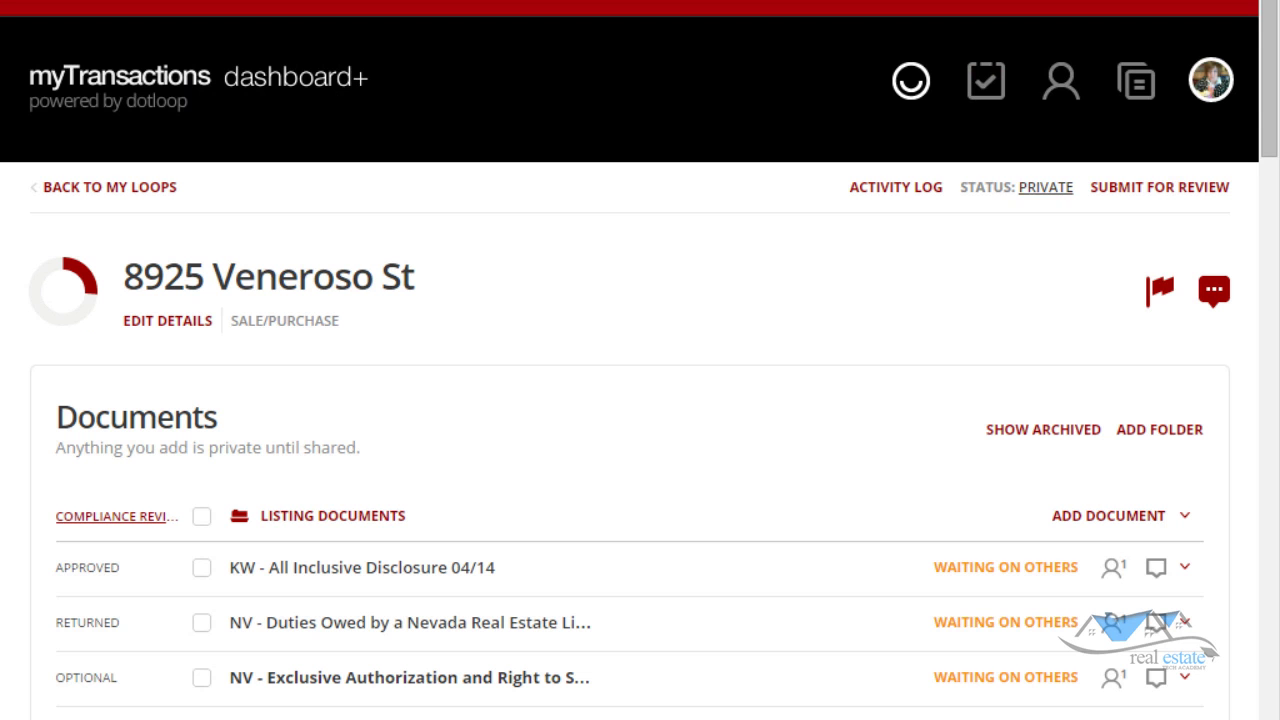
Step: Open the loop's activity log and examine its audit trail of status, message, document and task changes back to the loop's creation
{"action": "scroll", "coordinate": [640, 400], "scroll_direction": "down", "scroll_amount": 1}
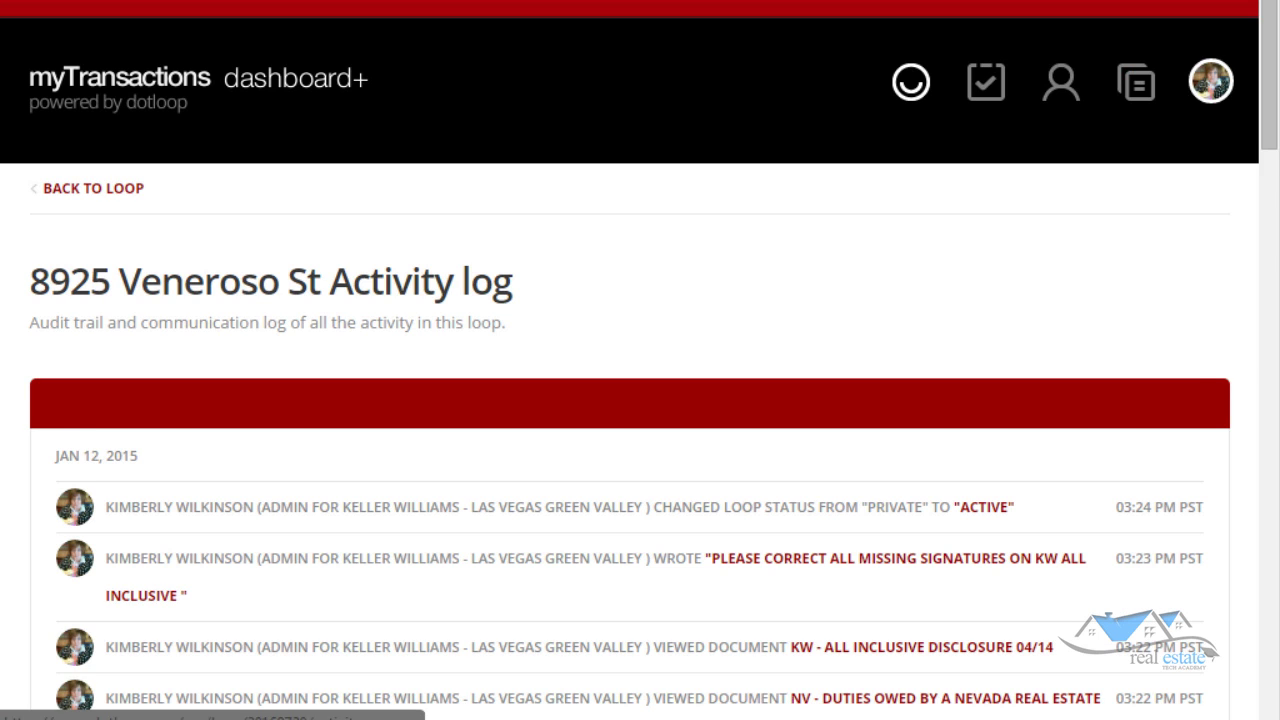
{"action": "scroll", "coordinate": [640, 400], "scroll_direction": "down", "scroll_amount": 5}
{"action": "scroll", "coordinate": [640, 400], "scroll_direction": "down", "scroll_amount": 10}
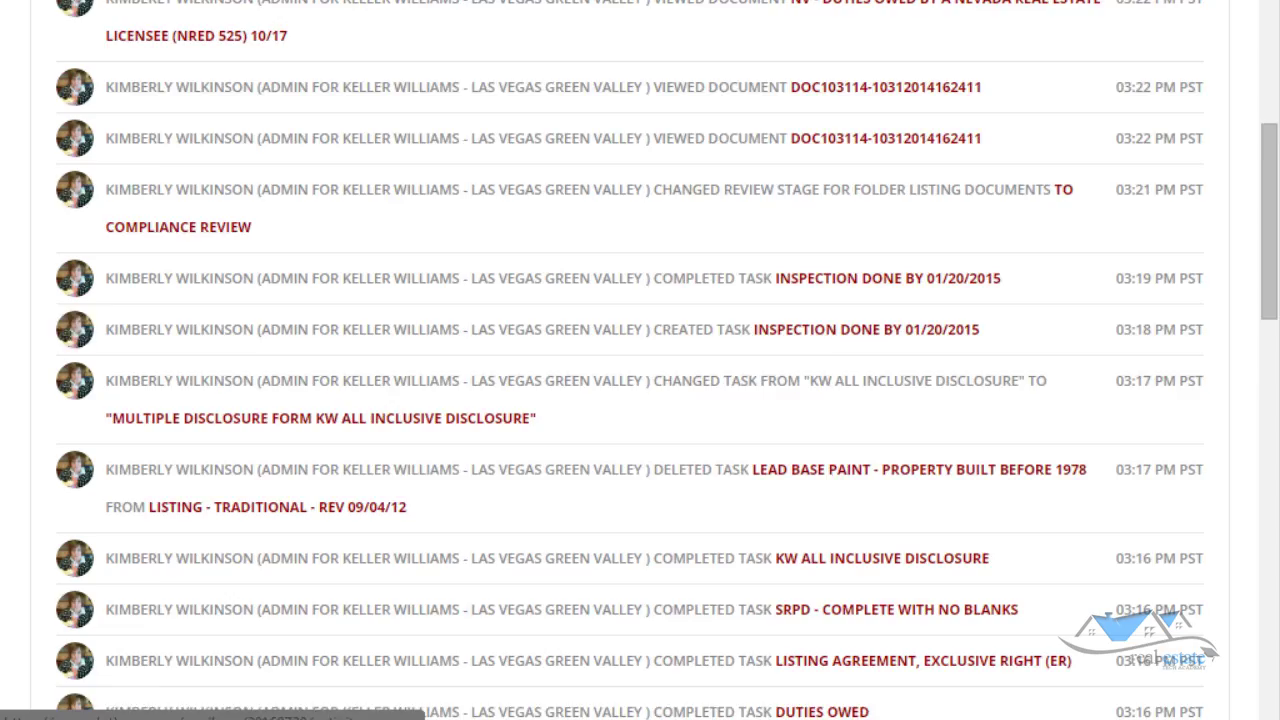
{"action": "scroll", "coordinate": [640, 400], "scroll_direction": "down", "scroll_amount": 5}
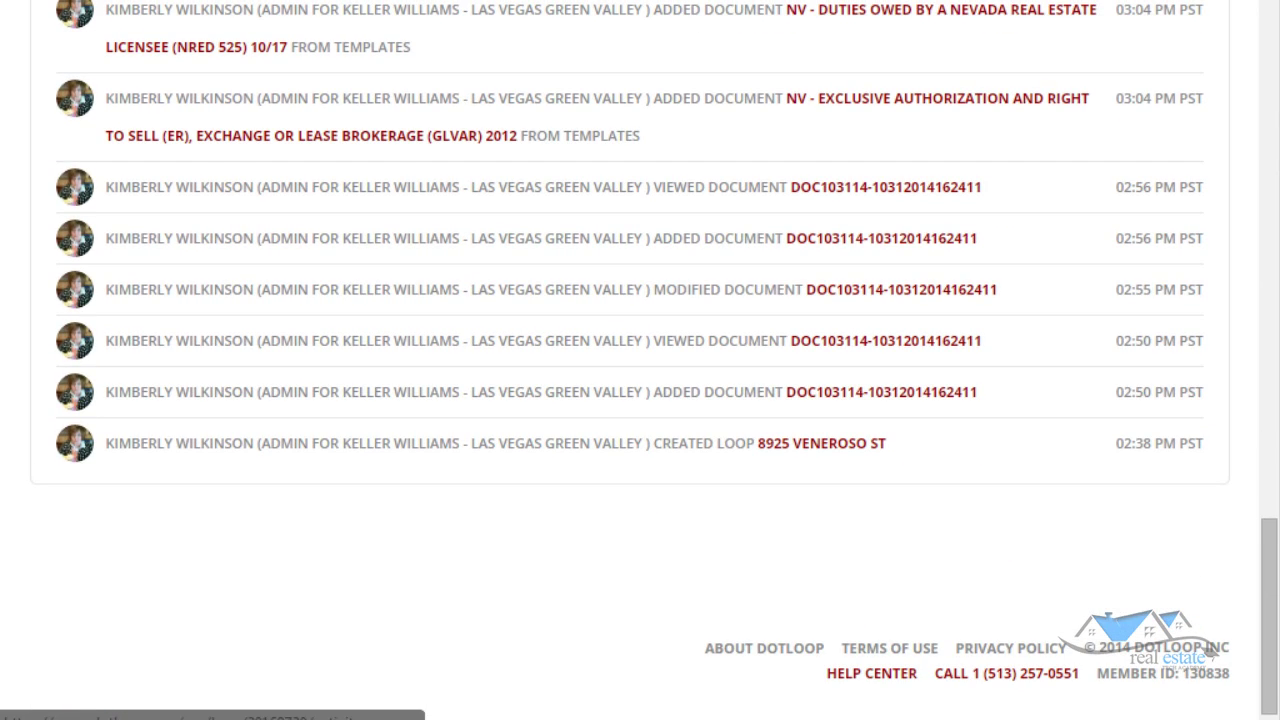
Step: Review the most recent entries of the activity log and return to the loop's page
{"action": "scroll", "coordinate": [640, 400], "scroll_direction": "up", "scroll_amount": 20}
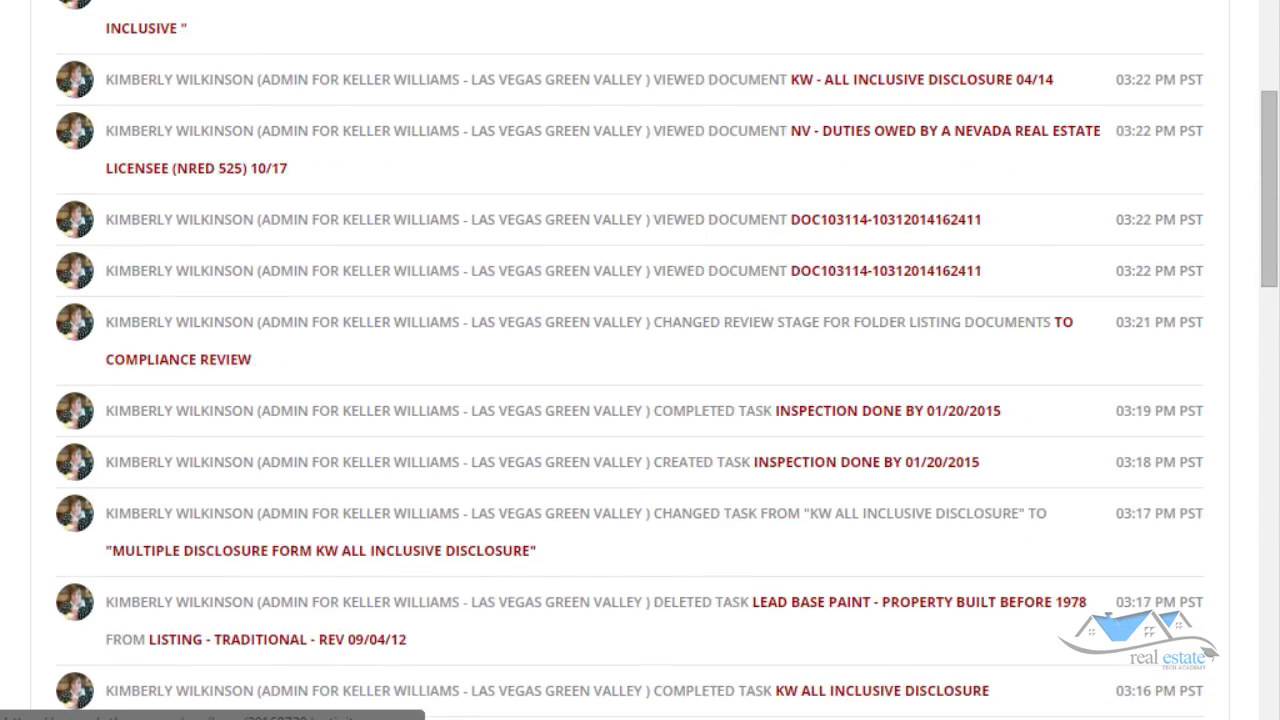
{"action": "scroll", "coordinate": [640, 400], "scroll_direction": "up", "scroll_amount": 1}
{"action": "scroll", "coordinate": [640, 400], "scroll_direction": "down", "scroll_amount": 3}
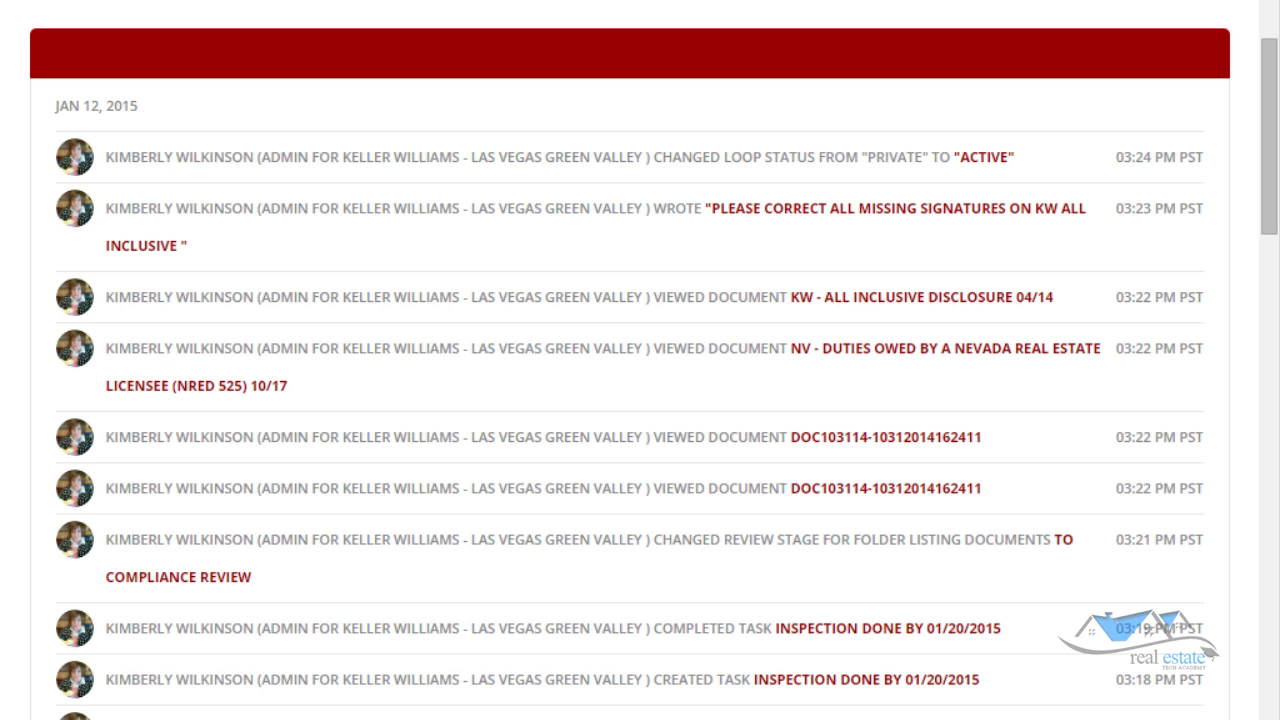
{"action": "scroll", "coordinate": [640, 400], "scroll_direction": "up", "scroll_amount": 3}
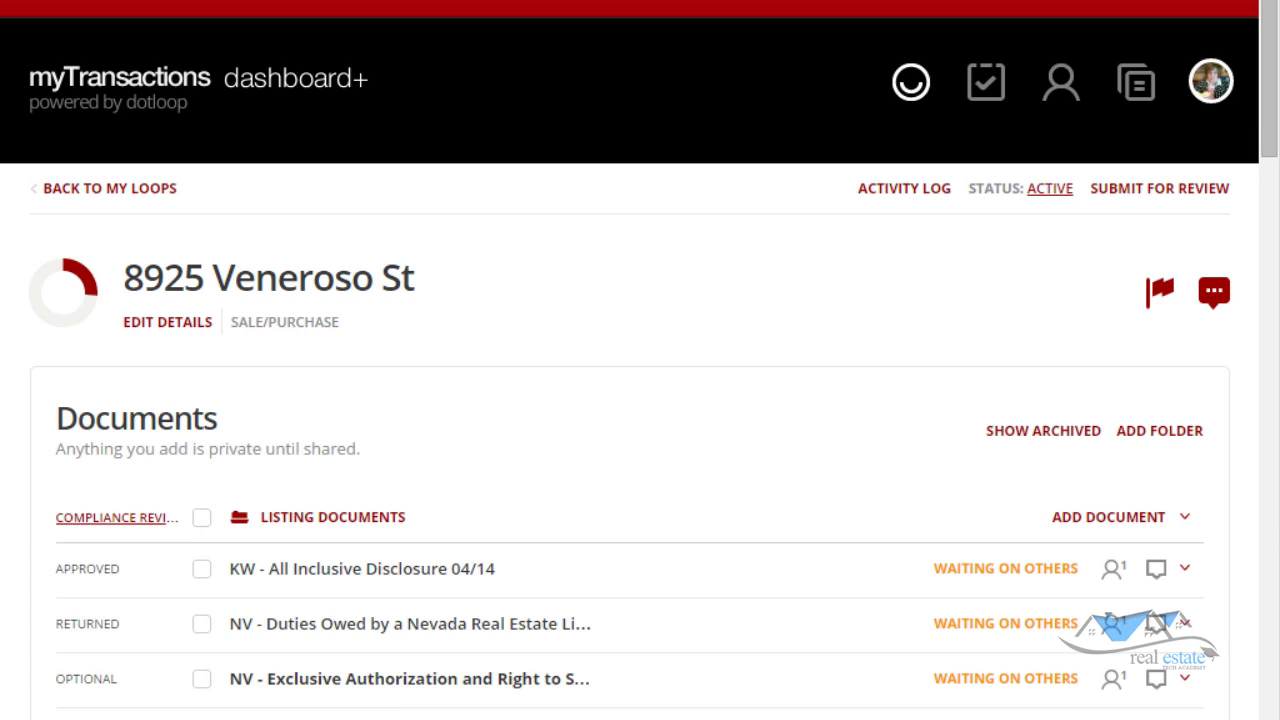
Step: Load the task list template Listing Sold - Traditional - Rev 09/04/12 into the loop's tasks
{"action": "scroll", "coordinate": [640, 400], "scroll_direction": "down", "scroll_amount": 4}
{"action": "scroll", "coordinate": [640, 400], "scroll_direction": "down", "scroll_amount": 8}
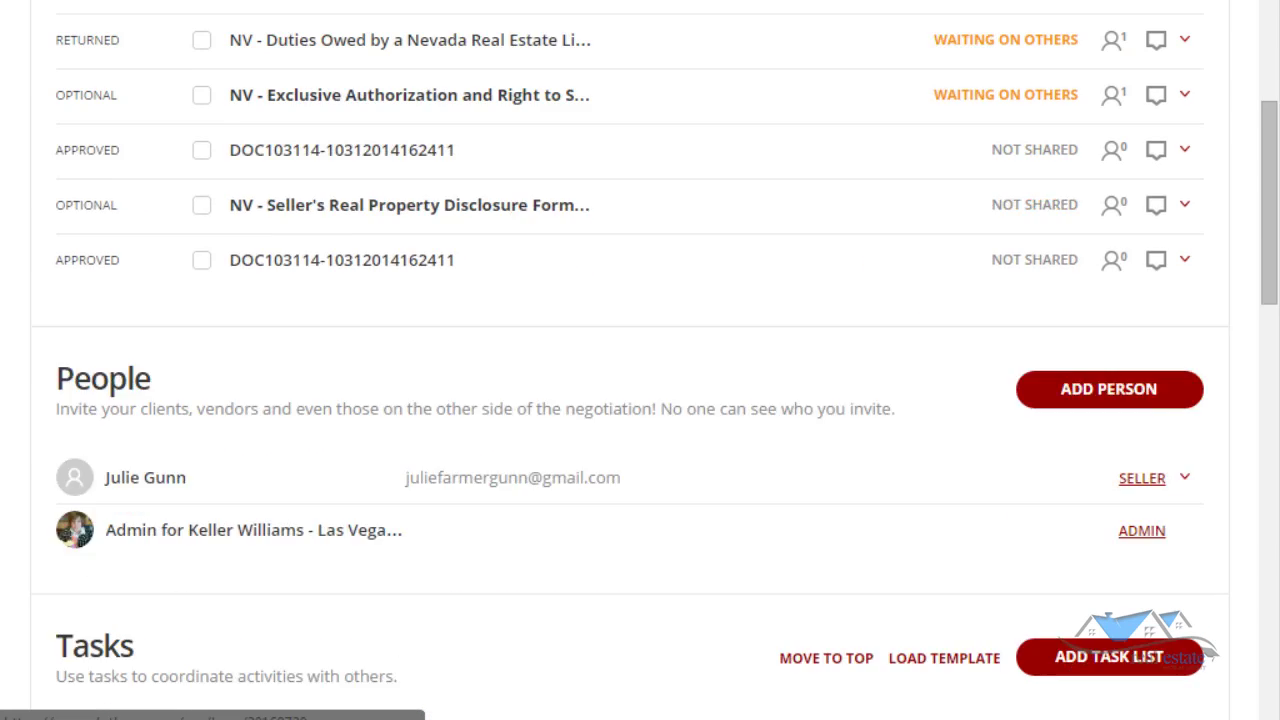
{"action": "scroll", "coordinate": [640, 400], "scroll_direction": "down", "scroll_amount": 5}
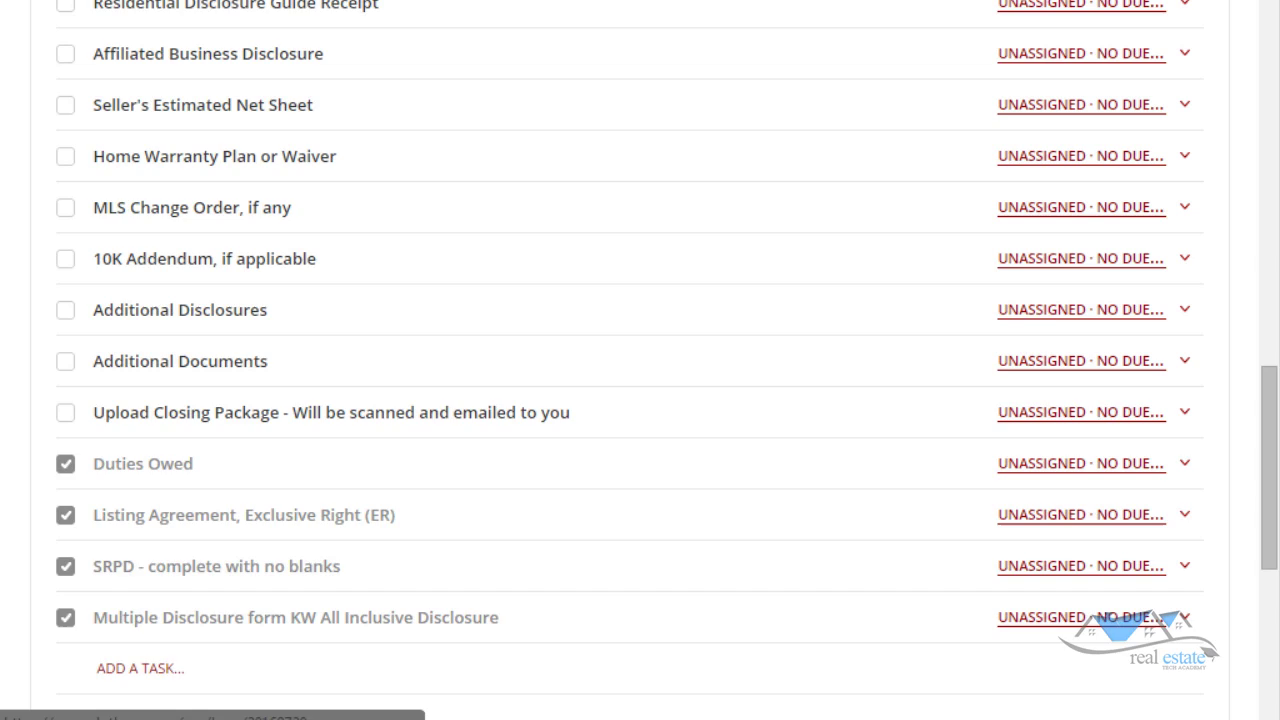
{"action": "scroll", "coordinate": [640, 400], "scroll_direction": "up", "scroll_amount": 5}
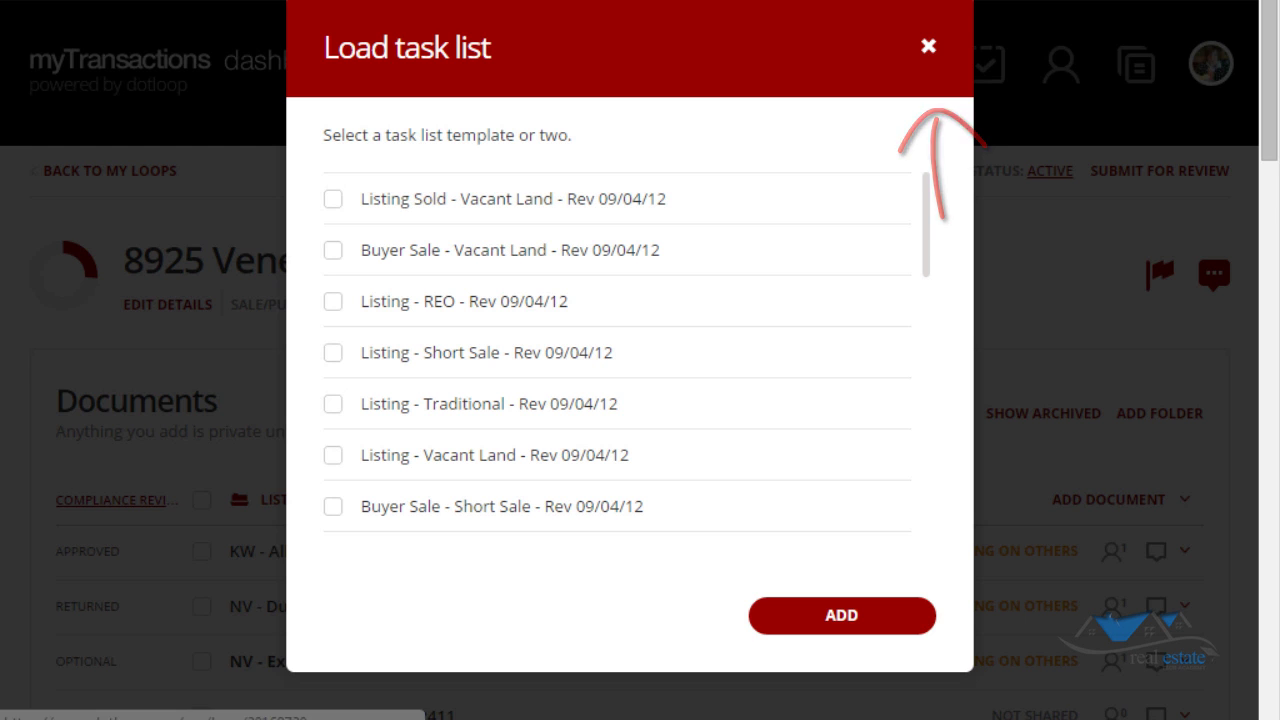
{"action": "scroll", "coordinate": [617, 350], "scroll_direction": "down", "scroll_amount": 1}
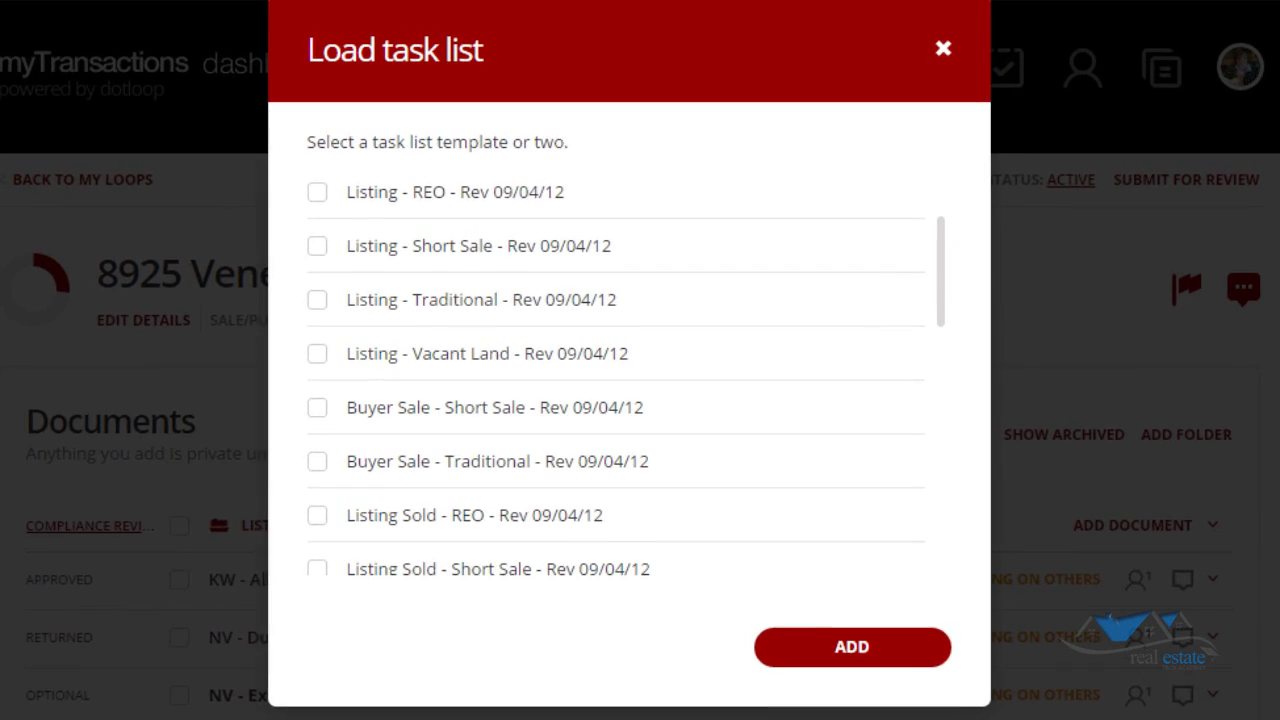
{"action": "scroll", "coordinate": [615, 400], "scroll_direction": "down", "scroll_amount": 2}
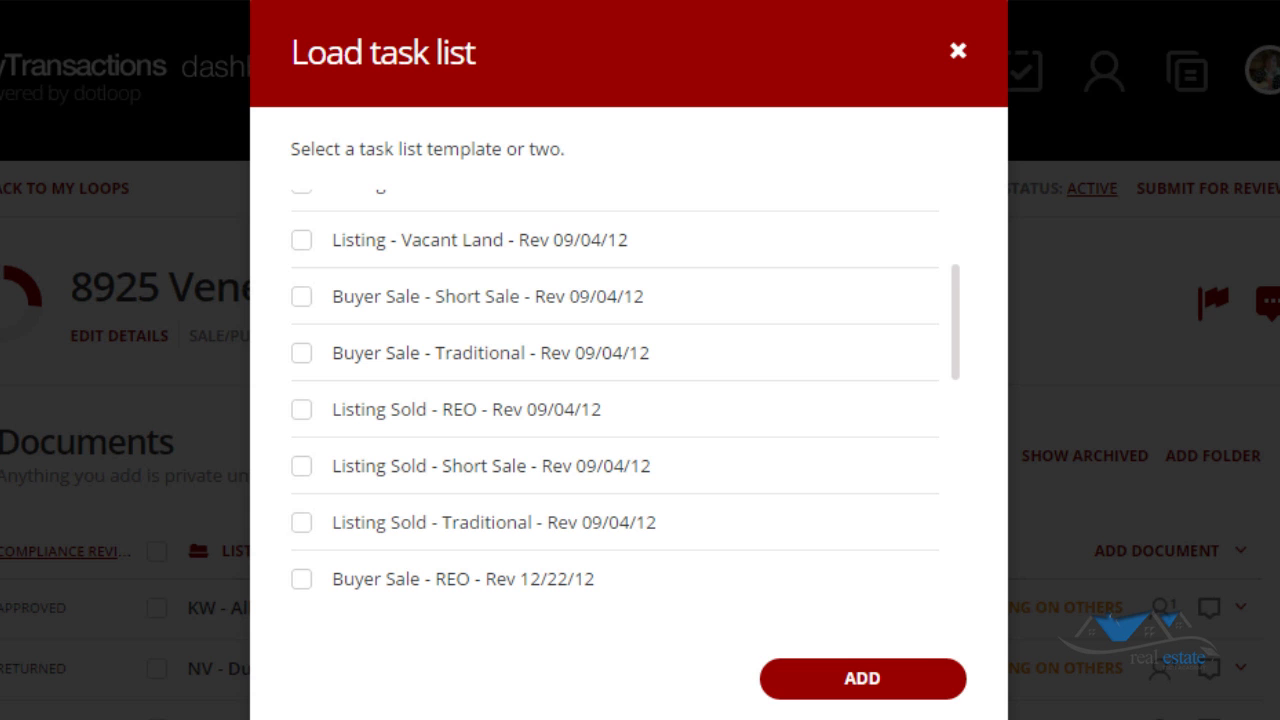
{"action": "left_click", "coordinate": [301, 522]}
{"action": "left_click", "coordinate": [862, 678]}
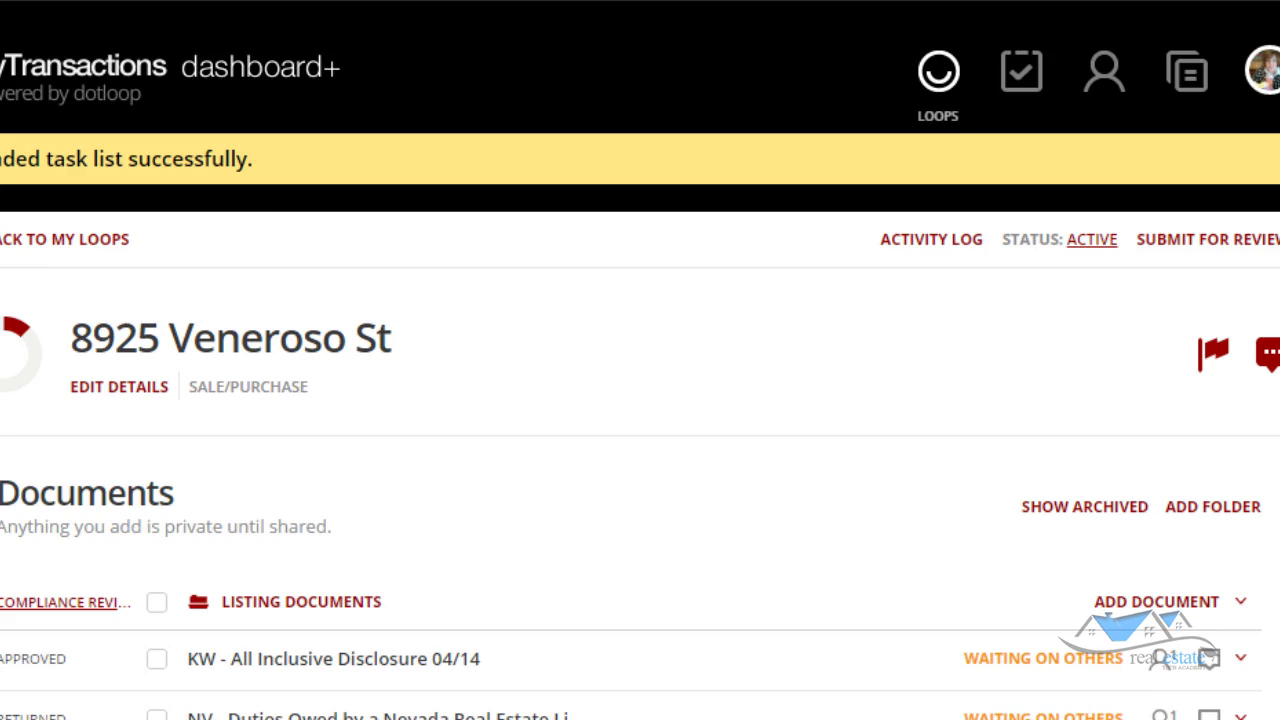
Step: Look through the loop's task lists down to the tasks of the Listing Sold - Traditional list
{"action": "scroll", "coordinate": [640, 400], "scroll_direction": "down", "scroll_amount": 12}
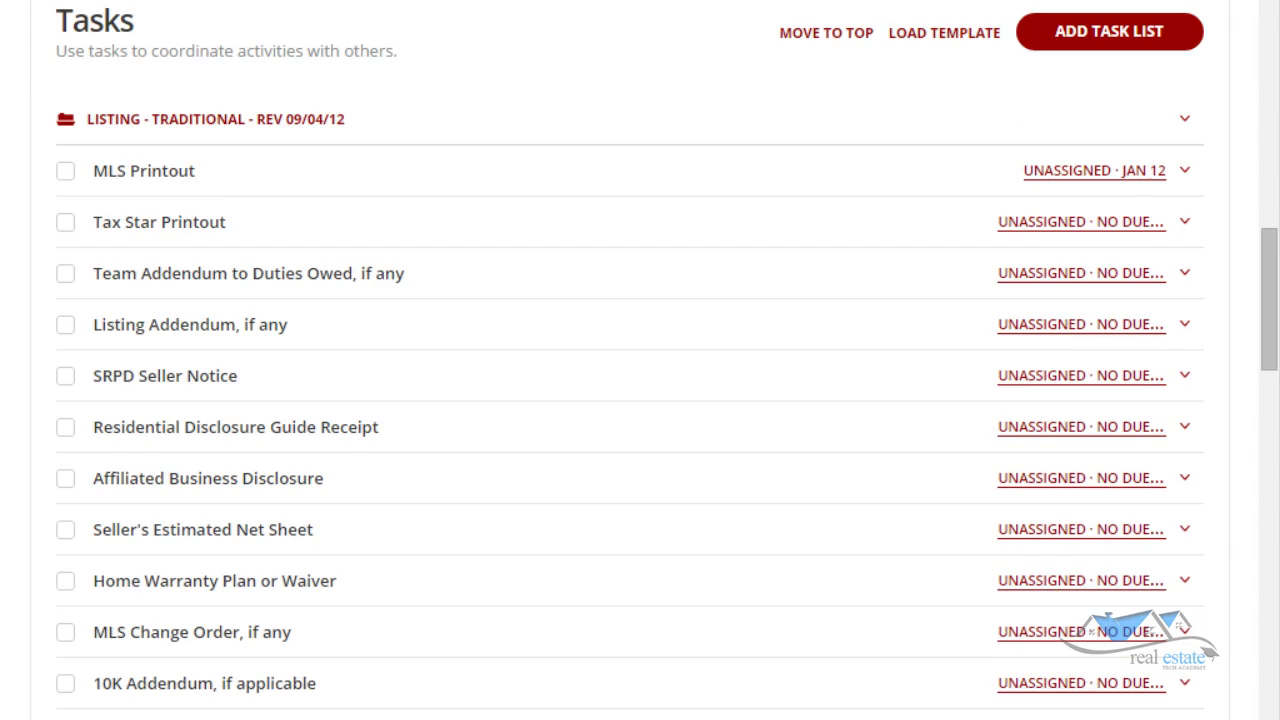
{"action": "scroll", "coordinate": [640, 400], "scroll_direction": "down", "scroll_amount": 2}
{"action": "scroll", "coordinate": [640, 400], "scroll_direction": "down", "scroll_amount": 7}
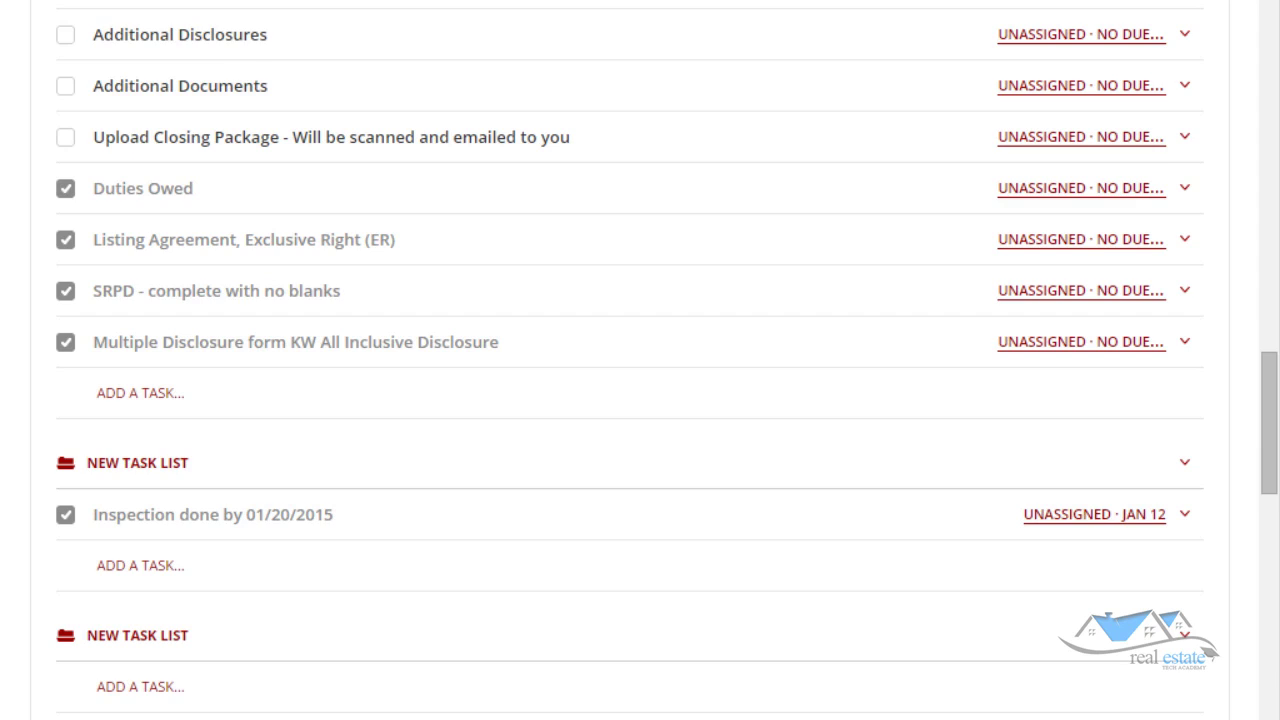
{"action": "scroll", "coordinate": [640, 400], "scroll_direction": "down", "scroll_amount": 3}
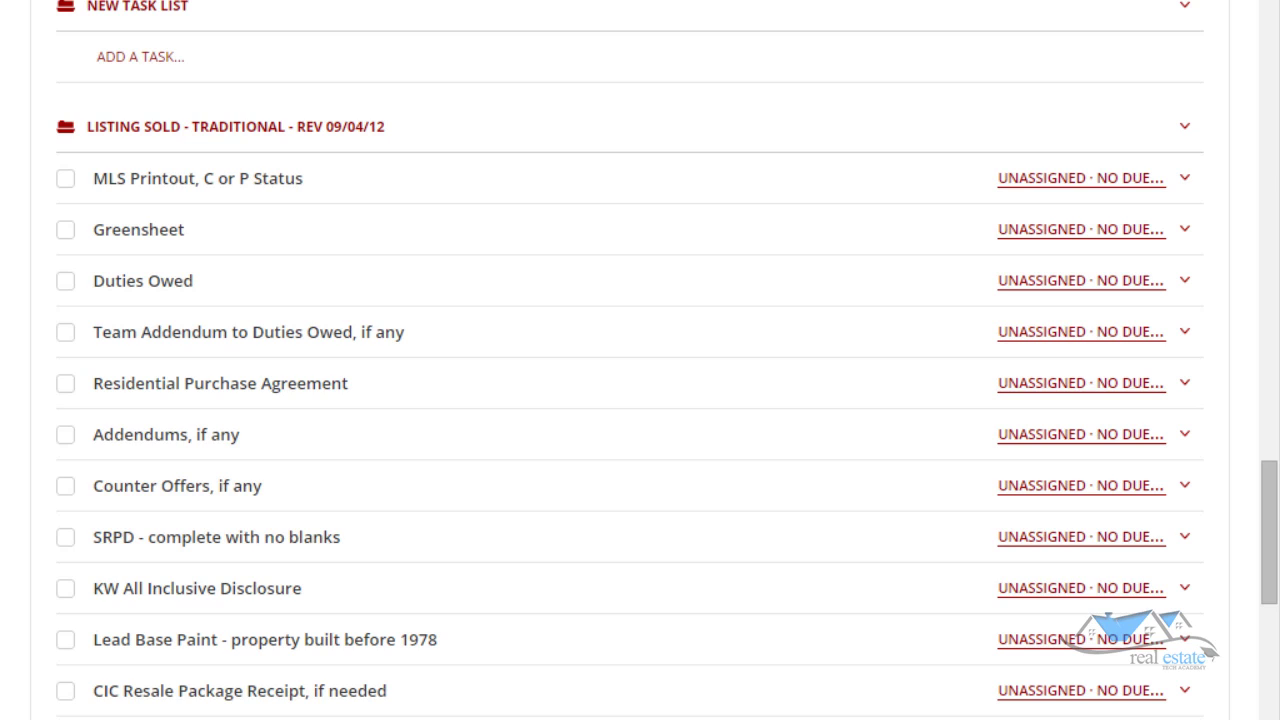